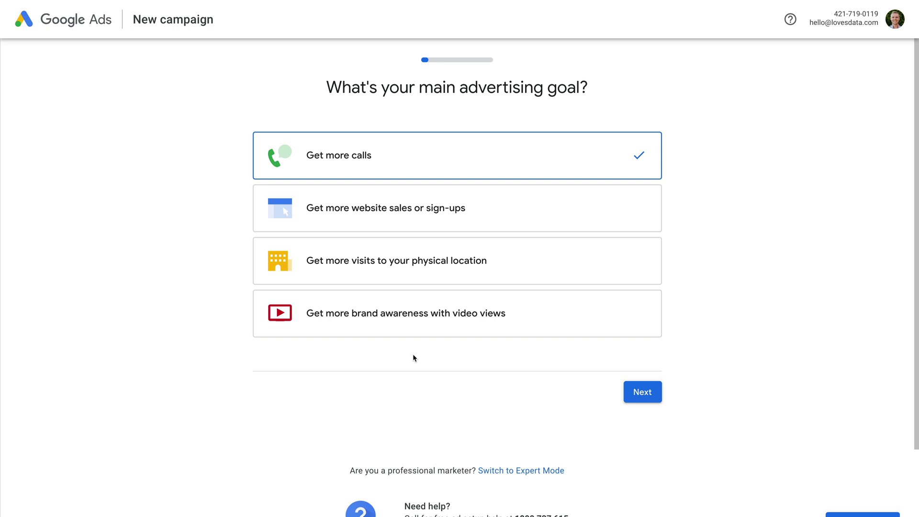
Scroll down the New campaign page to see all eight campaign goals.
scroll(467, 400, "down", 2)
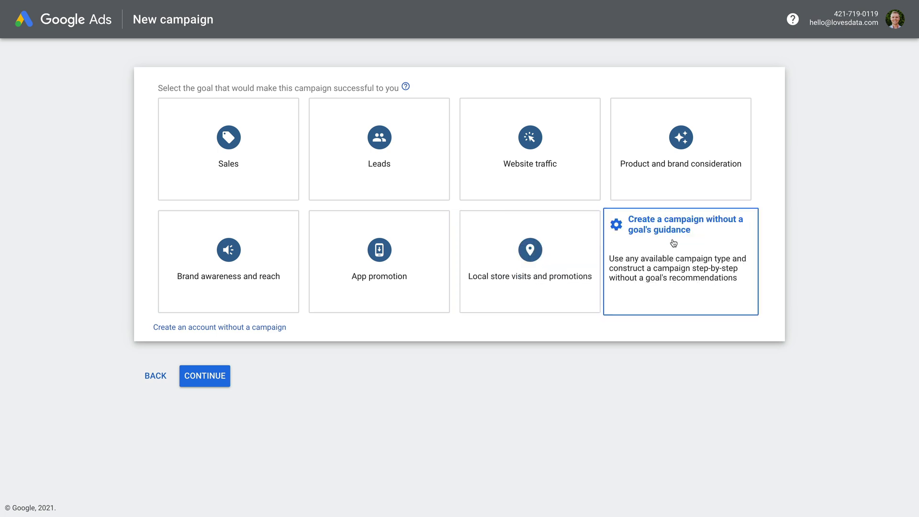
Choose no goal guidance with the Search campaign type and continue to campaign settings.
left_click(683, 242)
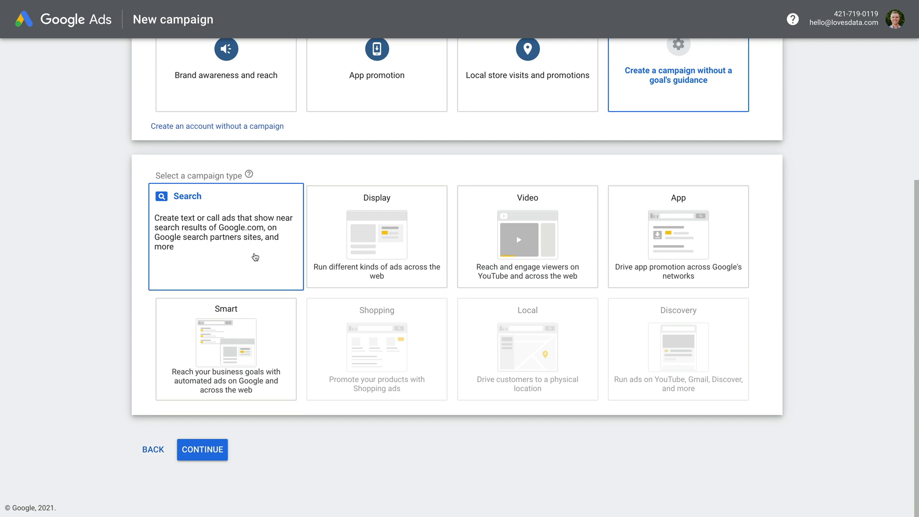
left_click(255, 257)
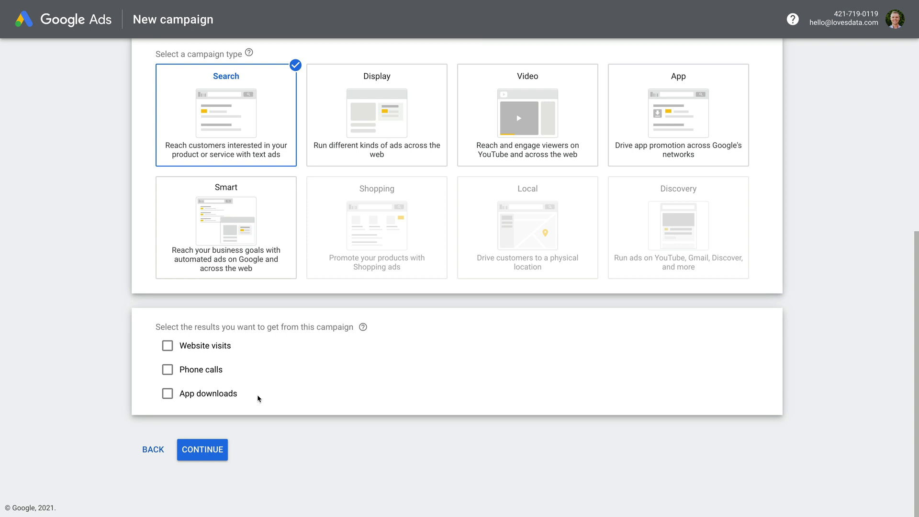
left_click(210, 453)
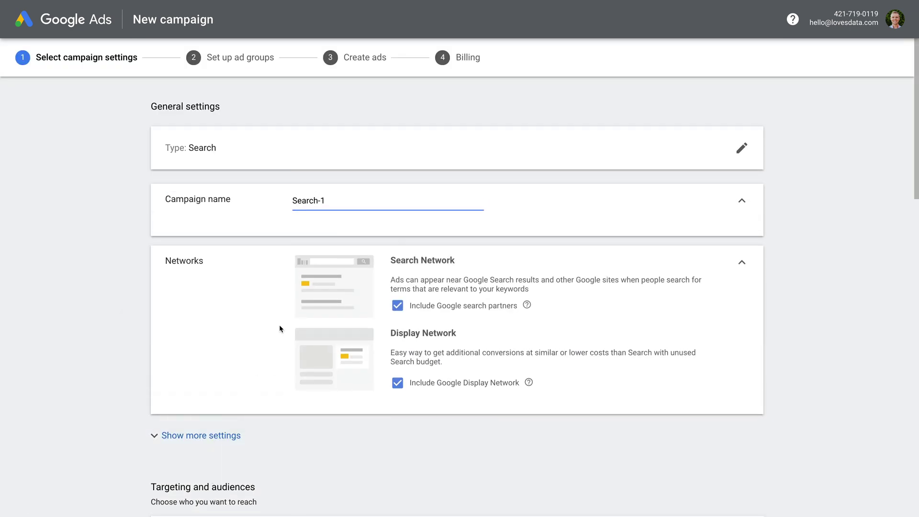
Rename the campaign 'Draft | Search' and exclude Google search partners and the Display Network.
left_click_drag(335, 200, 287, 201)
type("Draft | Search")
left_click(397, 306)
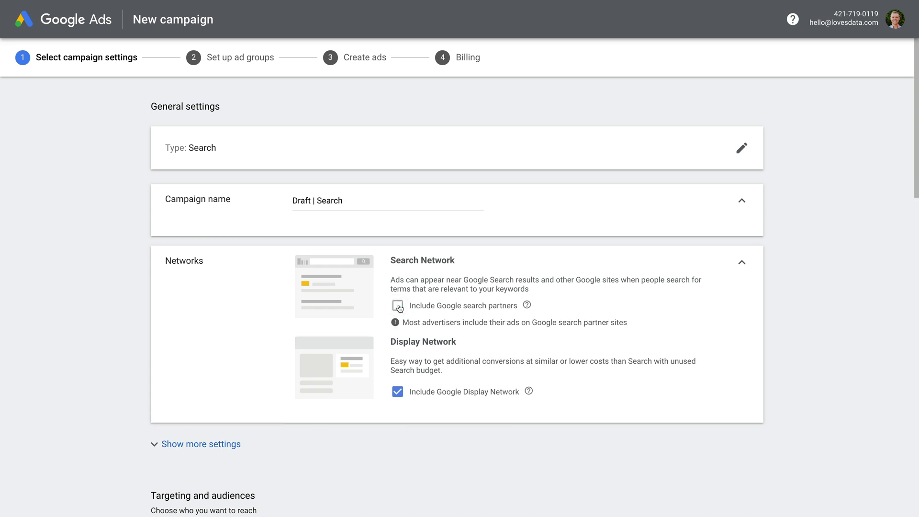
left_click(397, 392)
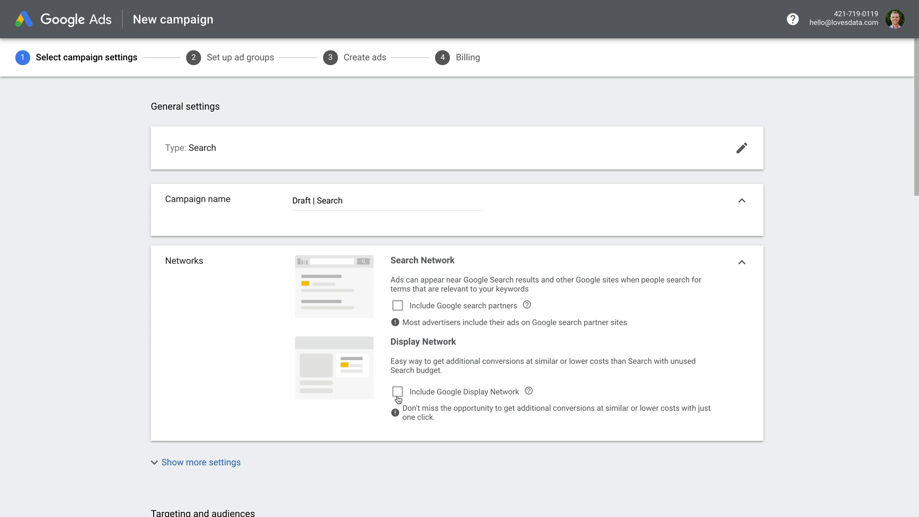
Replace Australia-wide targeting with the city of Sydney, New South Wales.
scroll(377, 401, "down", 5)
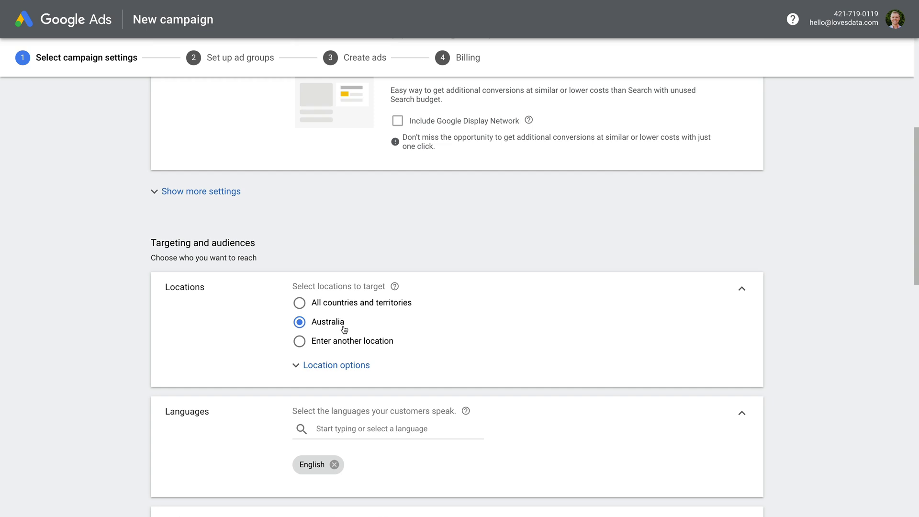
left_click(379, 343)
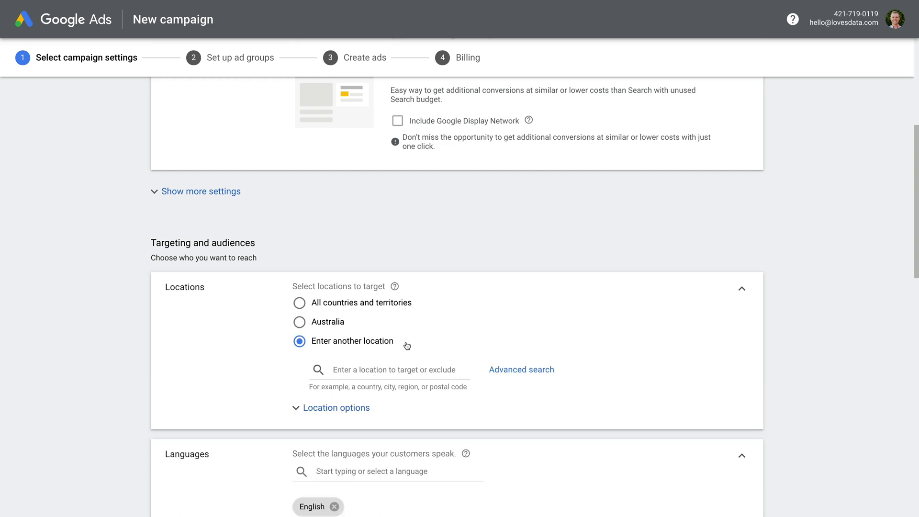
scroll(442, 346, "down", 2)
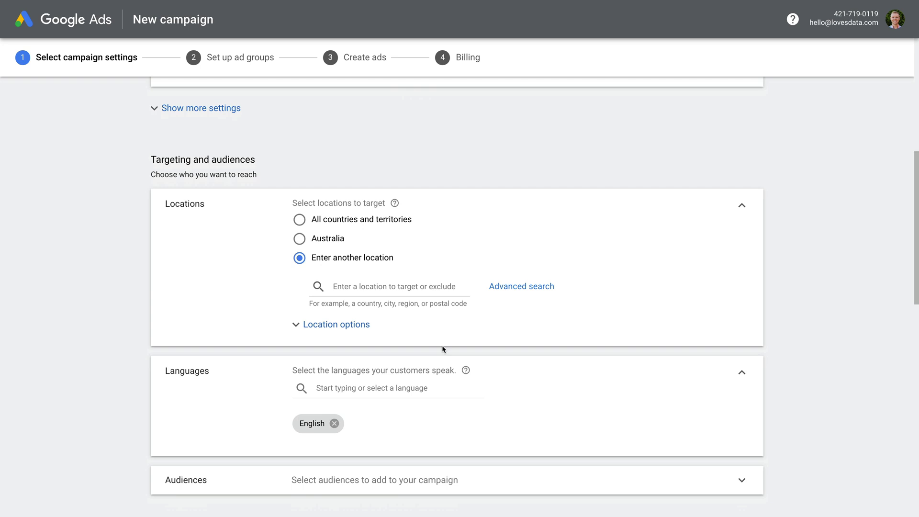
left_click(376, 286)
type("S")
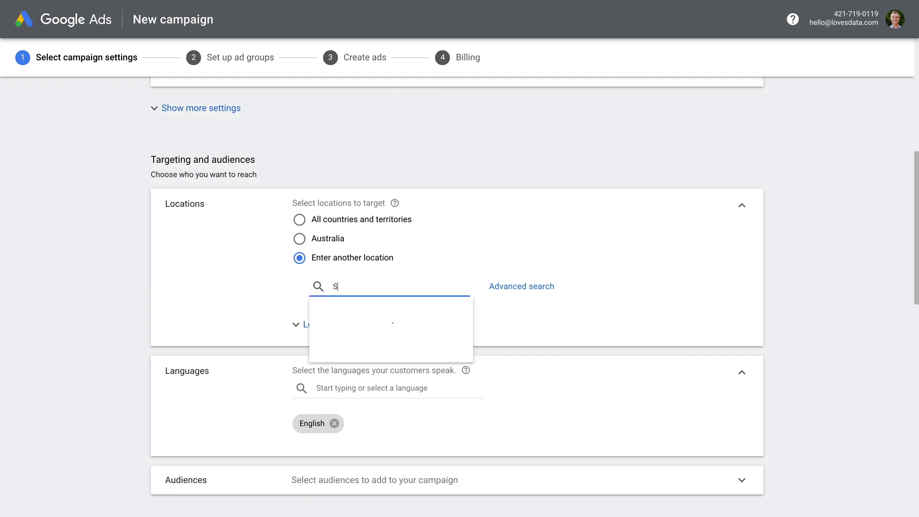
type("ydney")
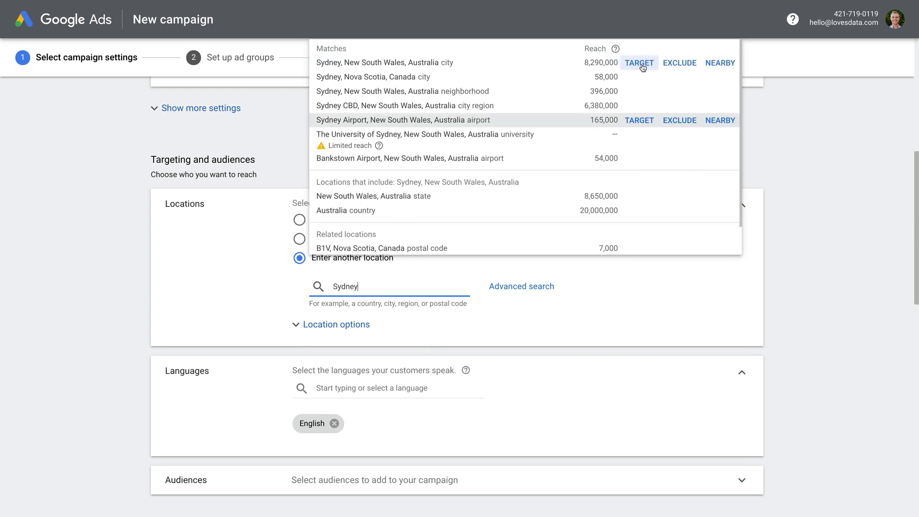
left_click(639, 63)
Enter an average daily budget of A$10 for the campaign.
scroll(534, 270, "down", 3)
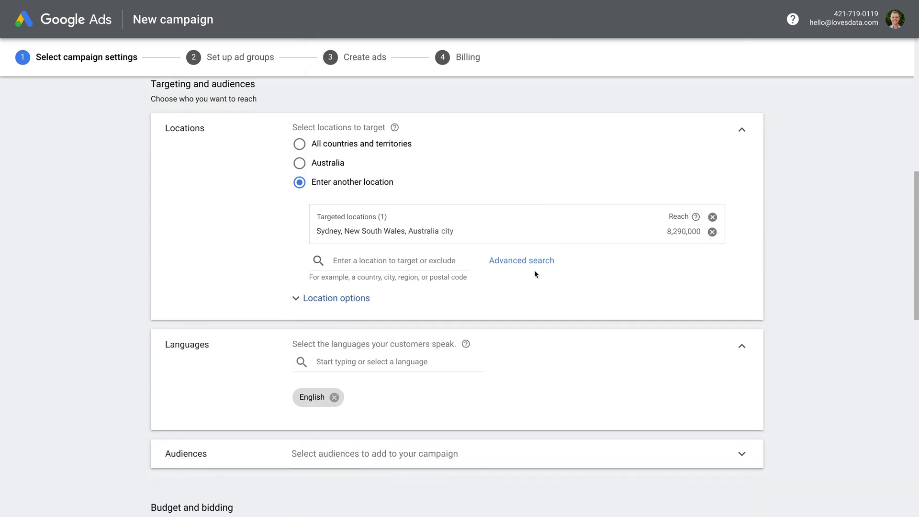
scroll(534, 274, "down", 1)
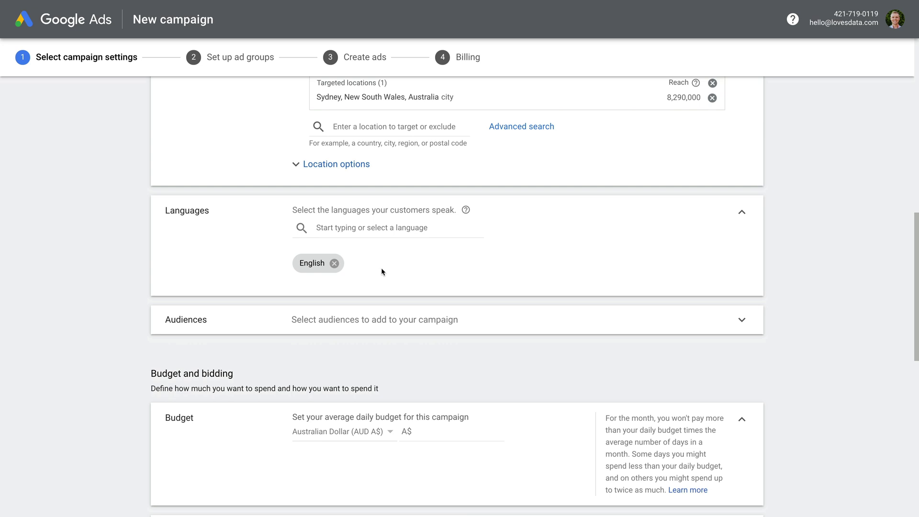
scroll(460, 352, "down", 3)
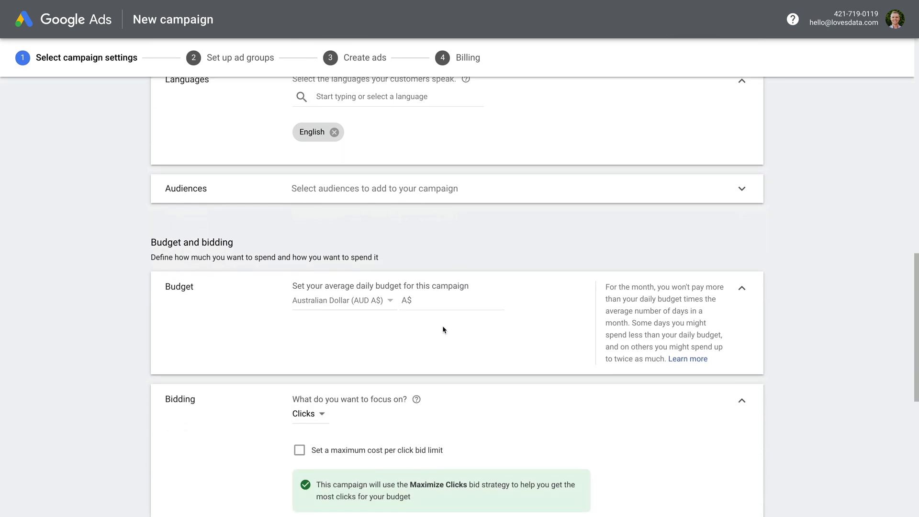
scroll(441, 323, "down", 1)
left_click(436, 279)
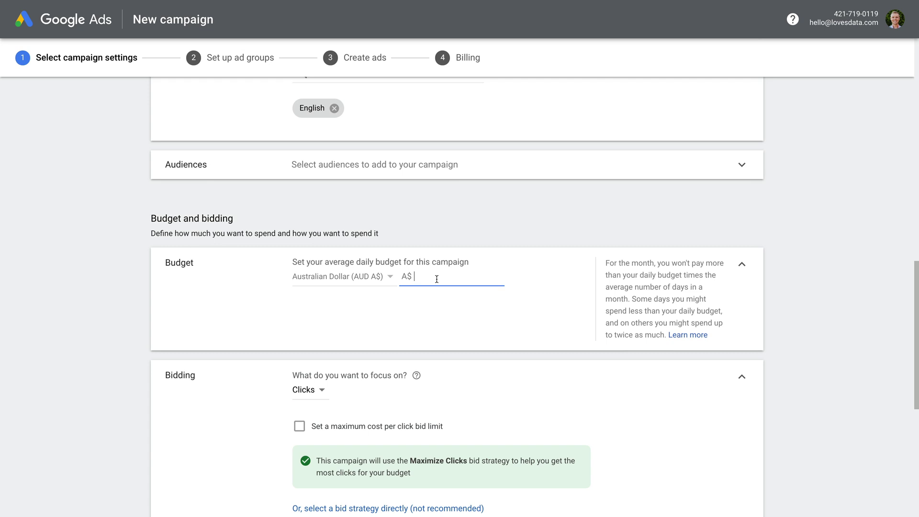
type("10")
scroll(452, 315, "down", 4)
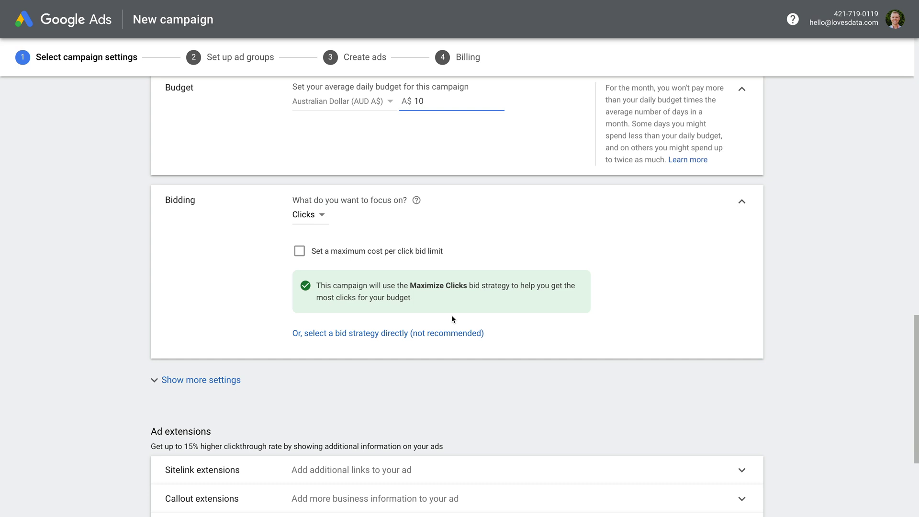
Pick the bid strategy directly and set it to Manual CPC, with Enhanced CPC unchecked.
left_click(337, 334)
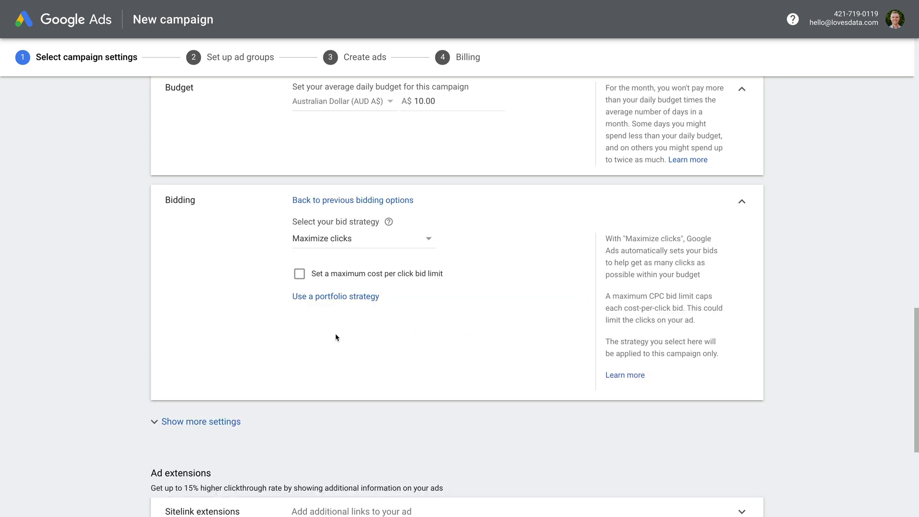
left_click(402, 240)
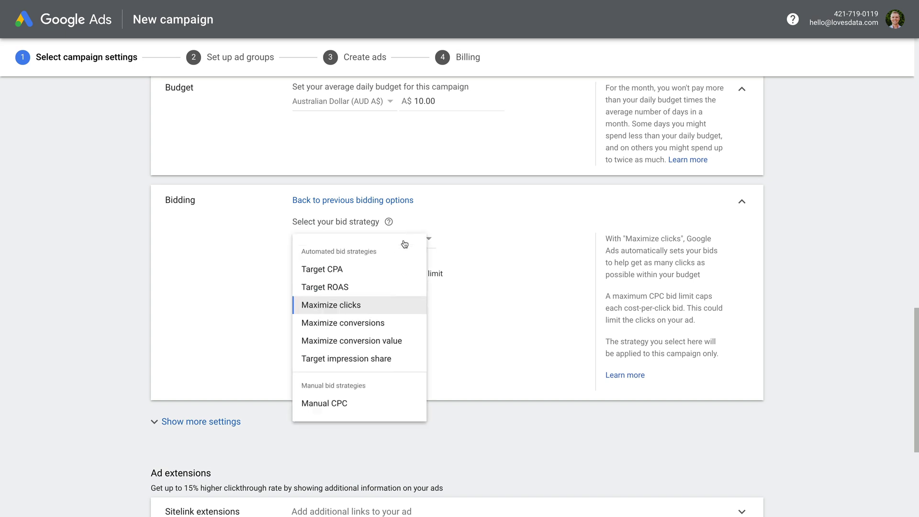
left_click(376, 417)
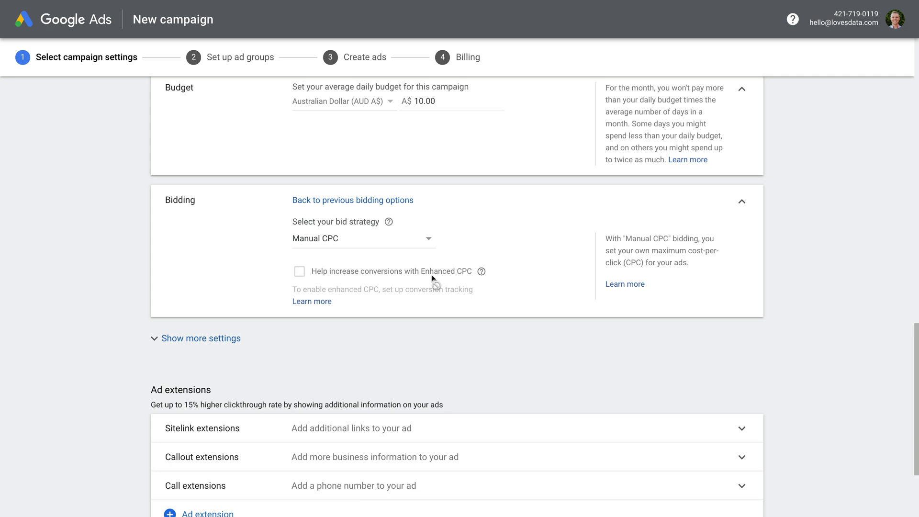
Set ad rotation to 'Do not optimize: Rotate ads indefinitely' and save the campaign settings.
left_click(230, 341)
scroll(303, 329, "down", 2)
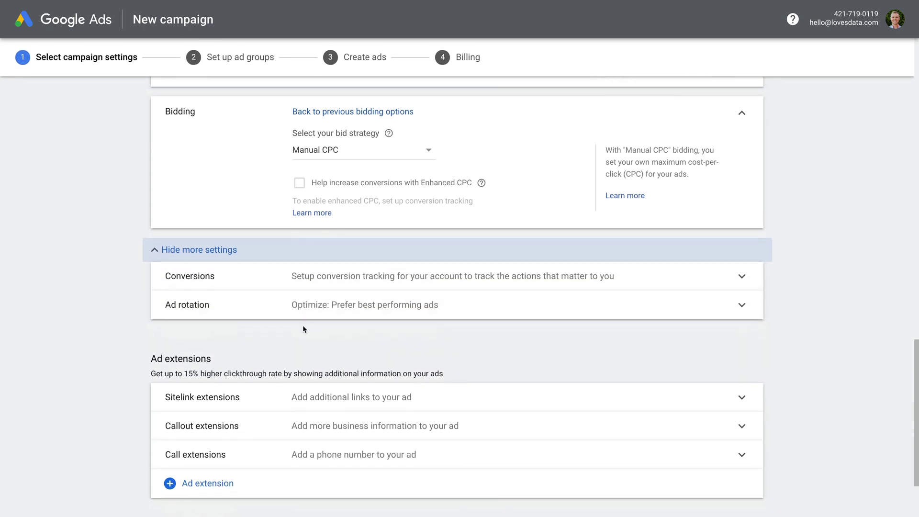
left_click(451, 309)
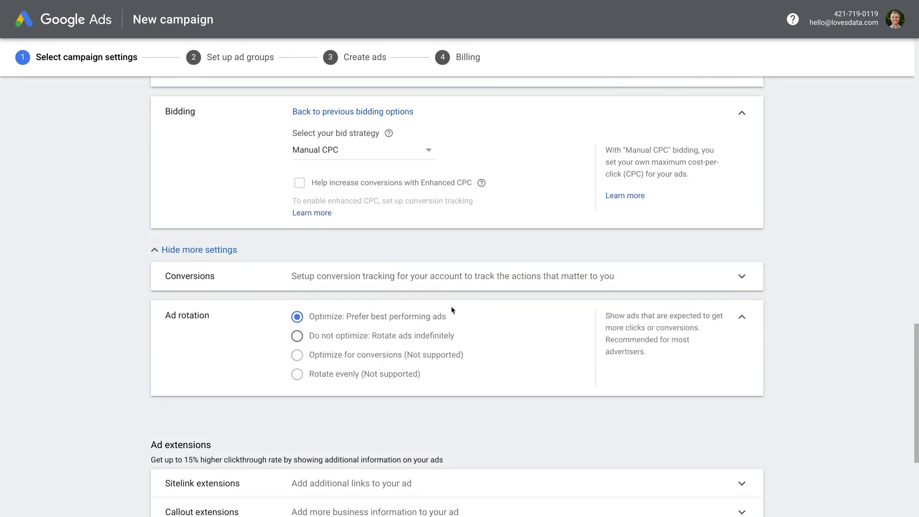
left_click(313, 340)
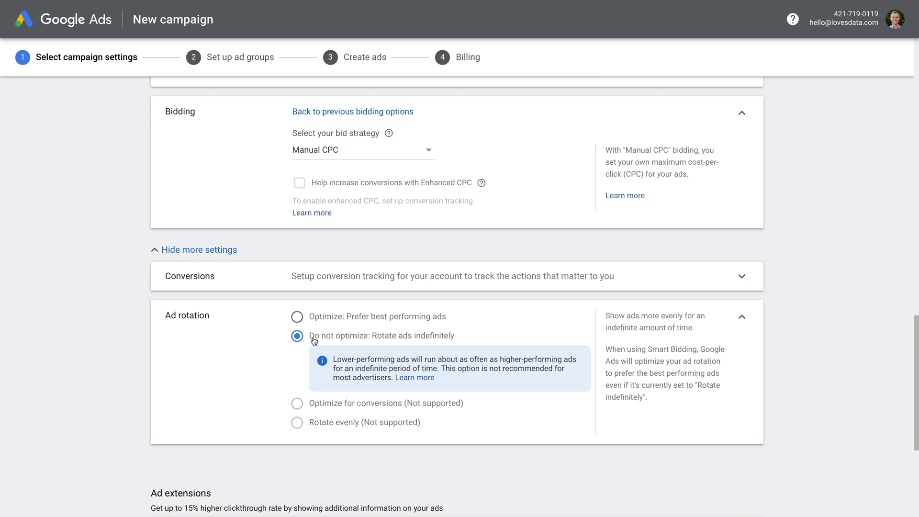
scroll(314, 341, "down", 5)
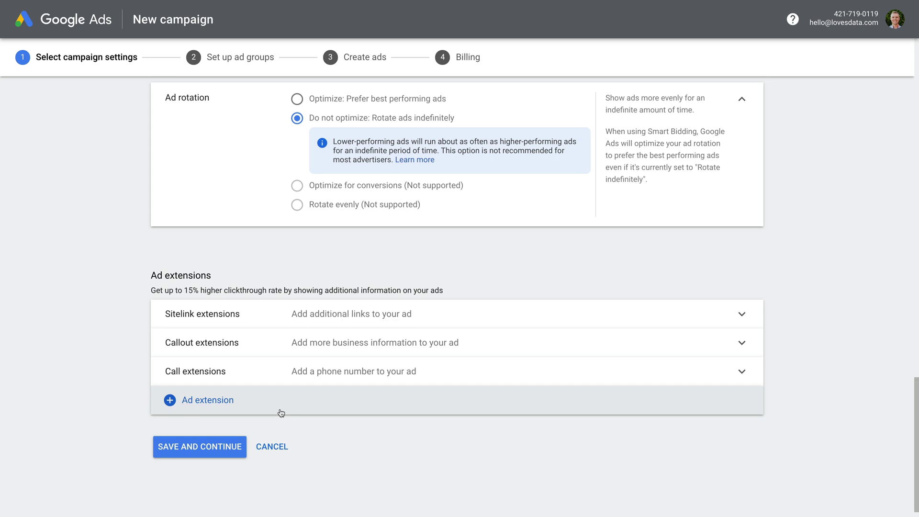
left_click(197, 450)
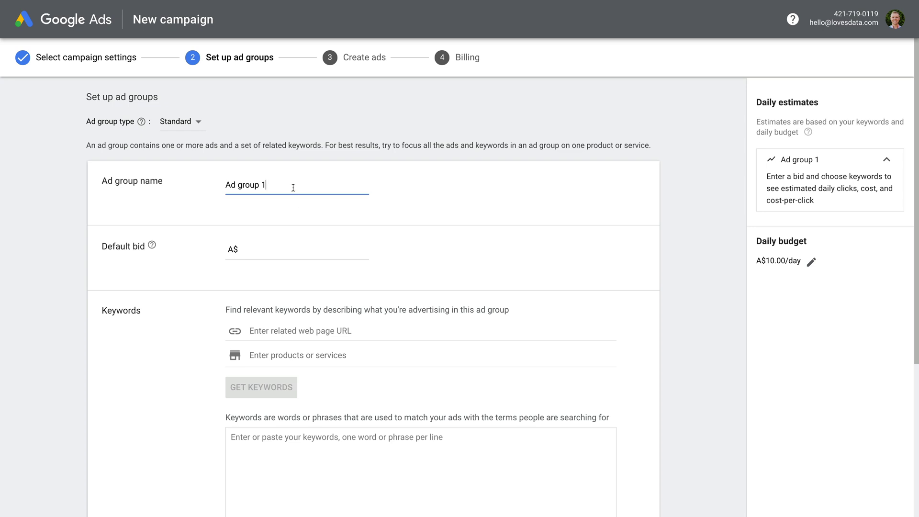
Rename Ad group 1 to 'General' and give it a default bid of A$1.
left_click_drag(293, 185, 231, 185)
type("General")
left_click(260, 249)
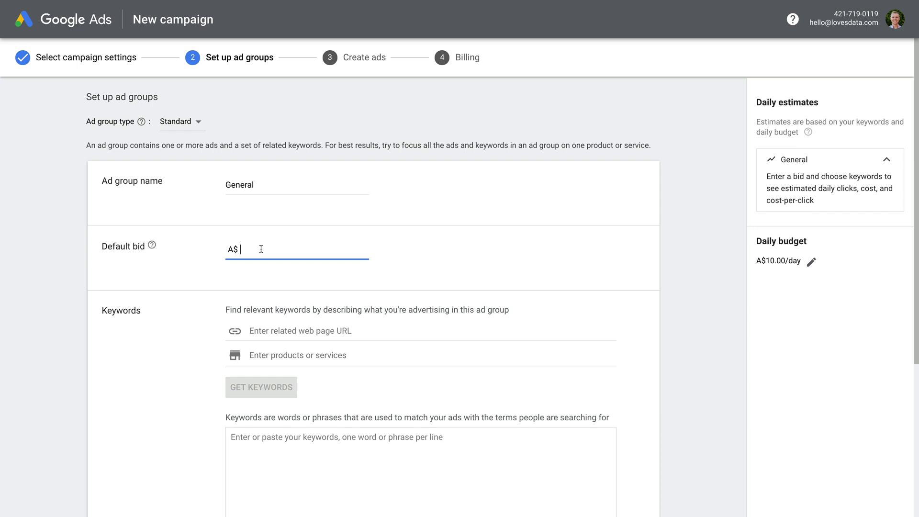
type("1")
left_click(276, 269)
scroll(275, 269, "down", 3)
scroll(275, 272, "down", 2)
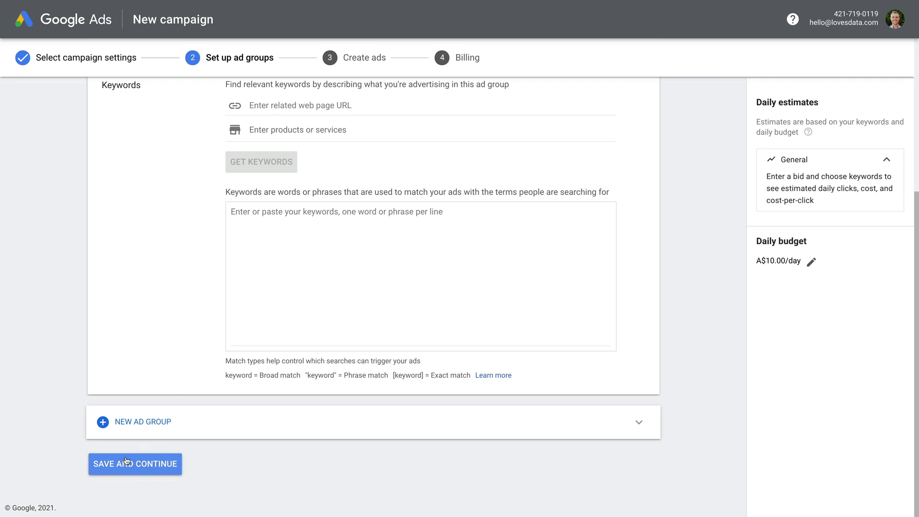
Save the General ad group and move past the empty ads step to billing.
left_click(126, 462)
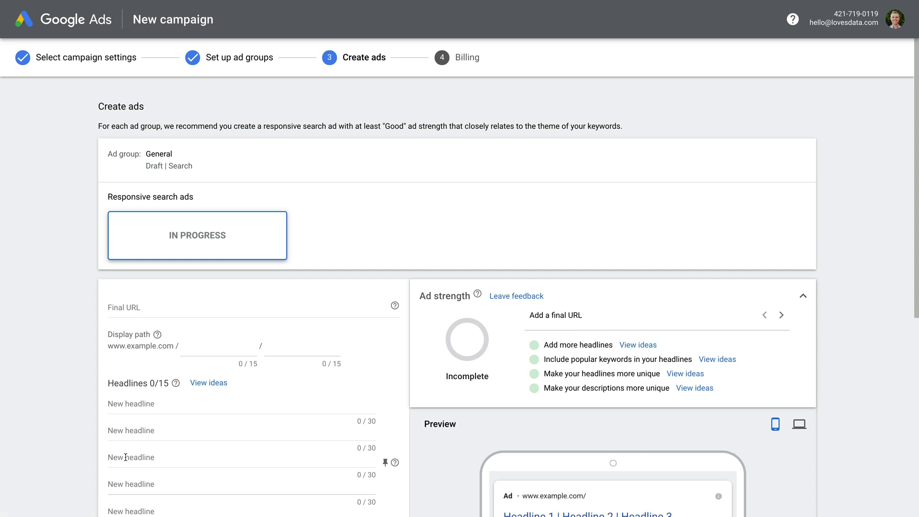
scroll(126, 457, "down", 6)
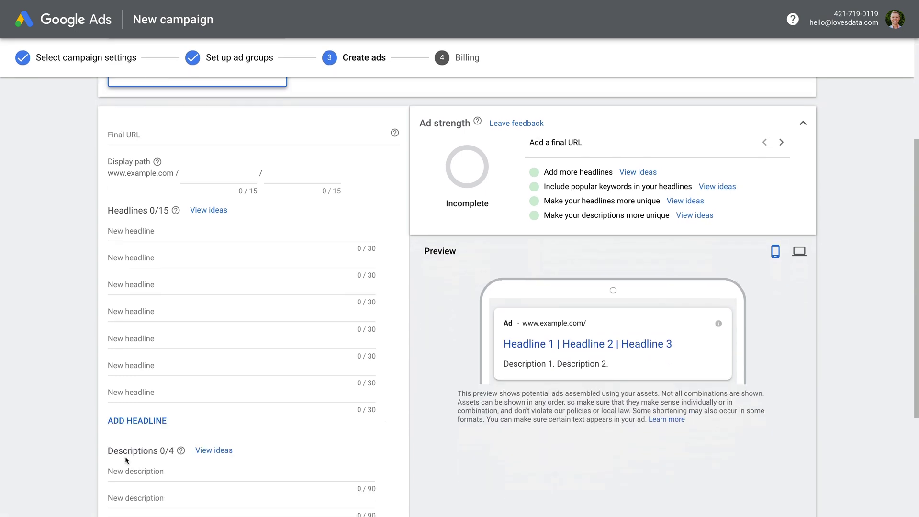
left_click(125, 458)
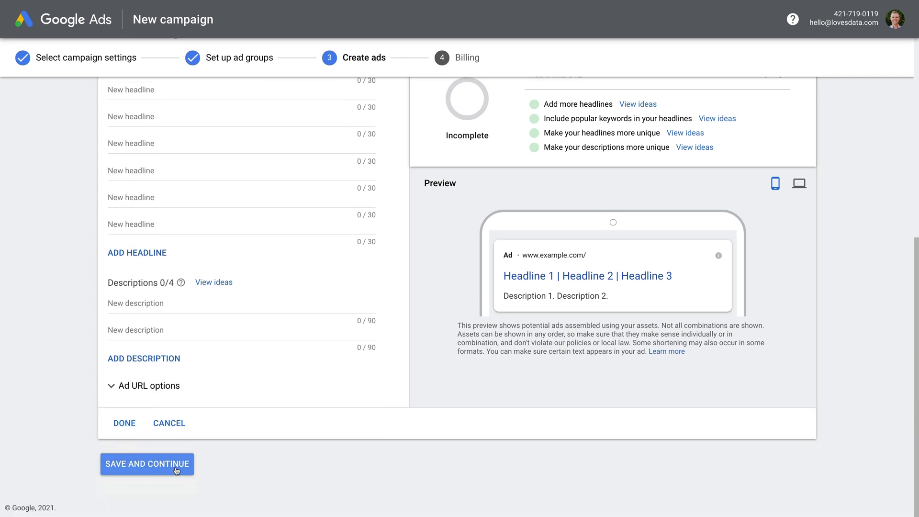
left_click(171, 466)
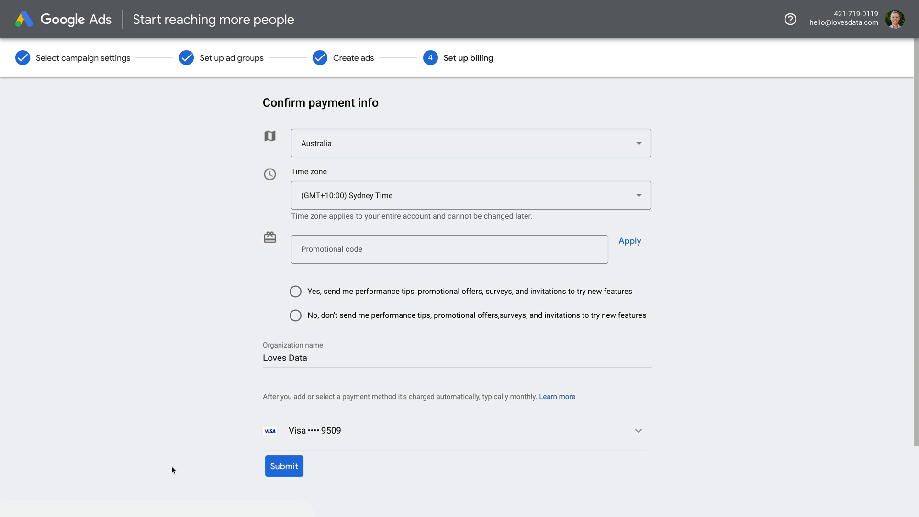
Submit the payment info and open the Draft | Search campaign overview.
left_click(293, 466)
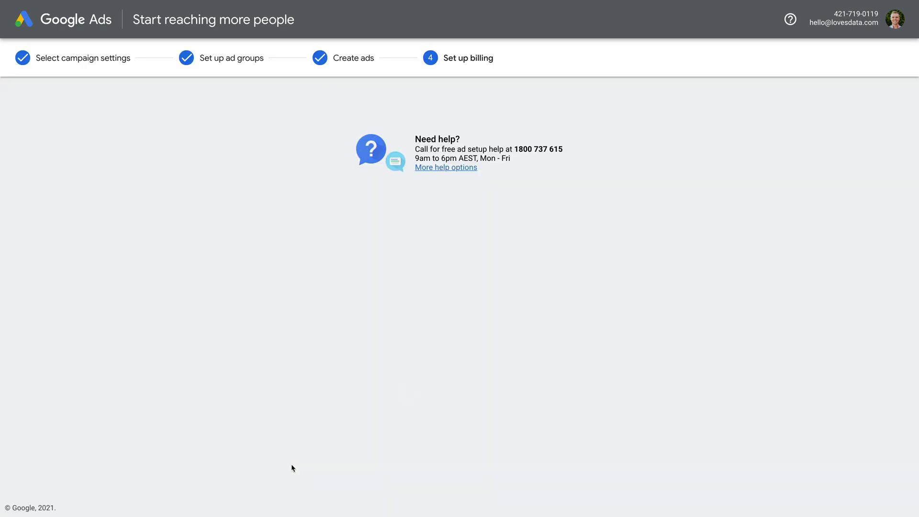
left_click(297, 157)
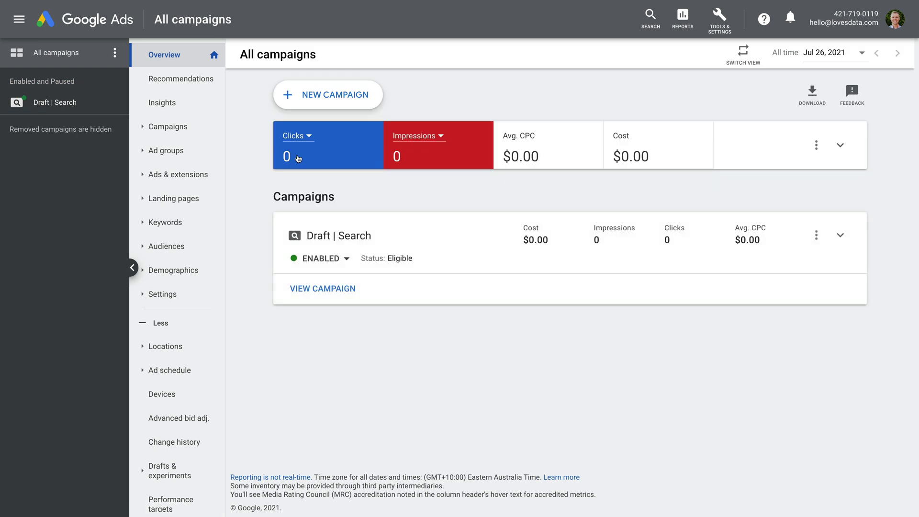
left_click(86, 106)
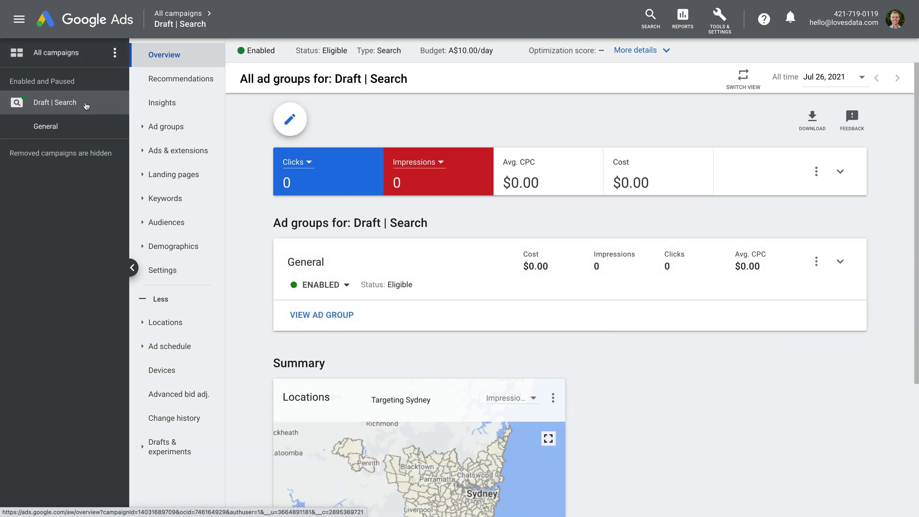
Show the ad groups table and change the Draft | Search campaign status to Paused.
left_click(187, 127)
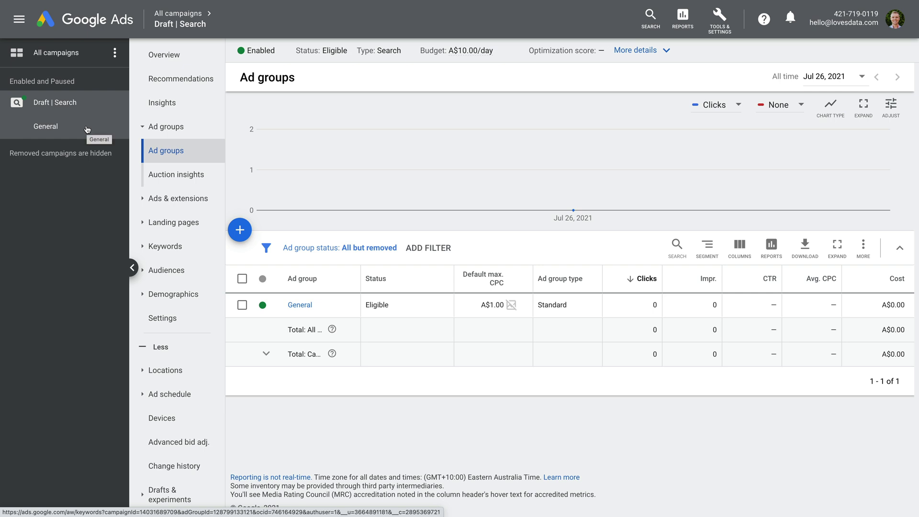
left_click(262, 52)
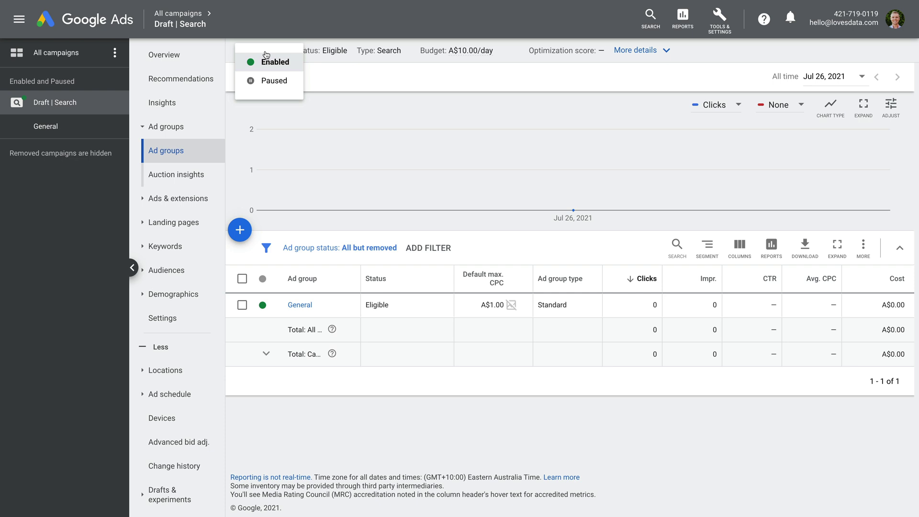
left_click(277, 80)
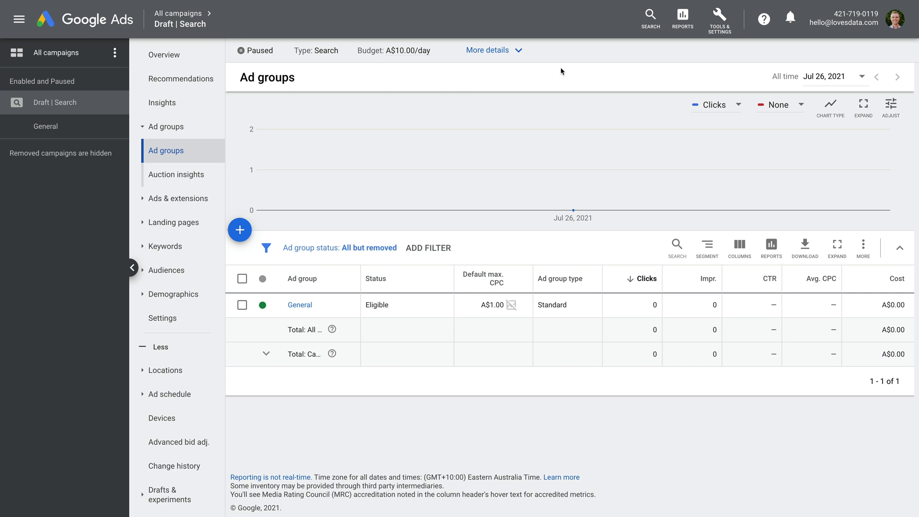
Open Keyword Planner's Discover new keywords with 'google analytics course' as the seed keyword.
left_click(720, 30)
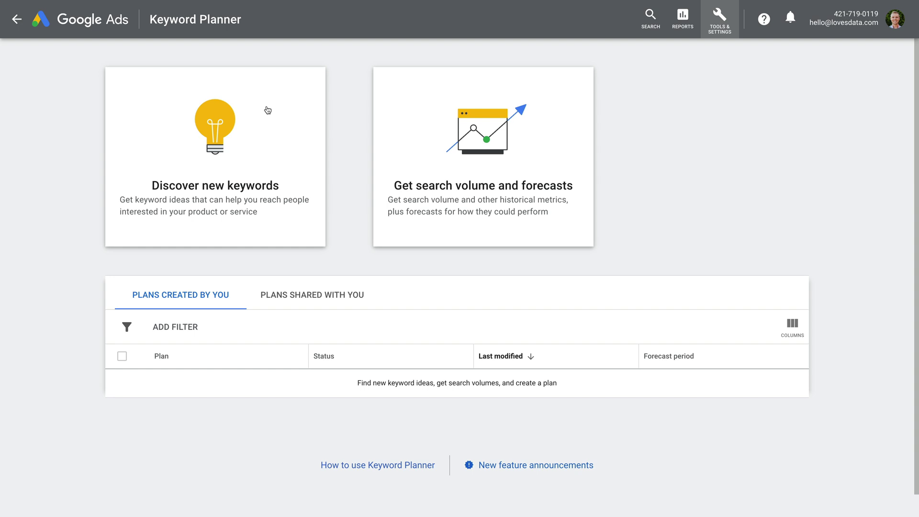
left_click(261, 126)
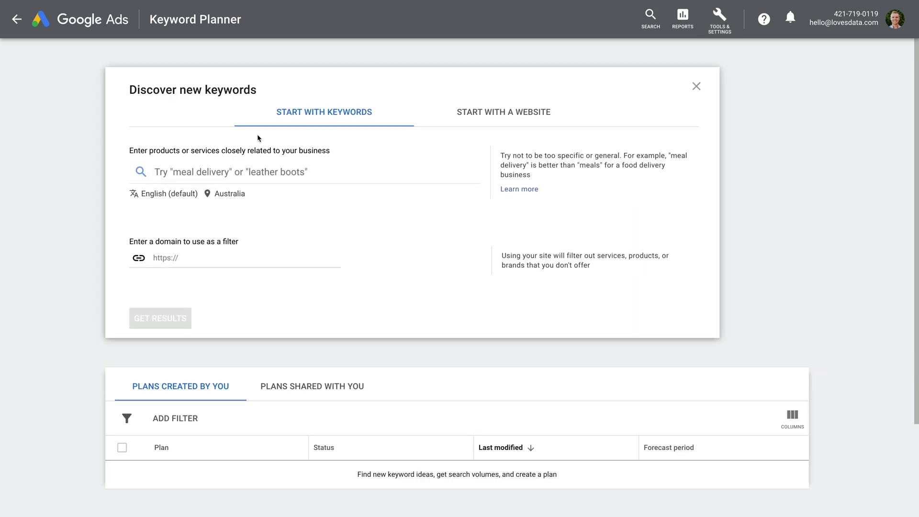
left_click(214, 173)
type("google an")
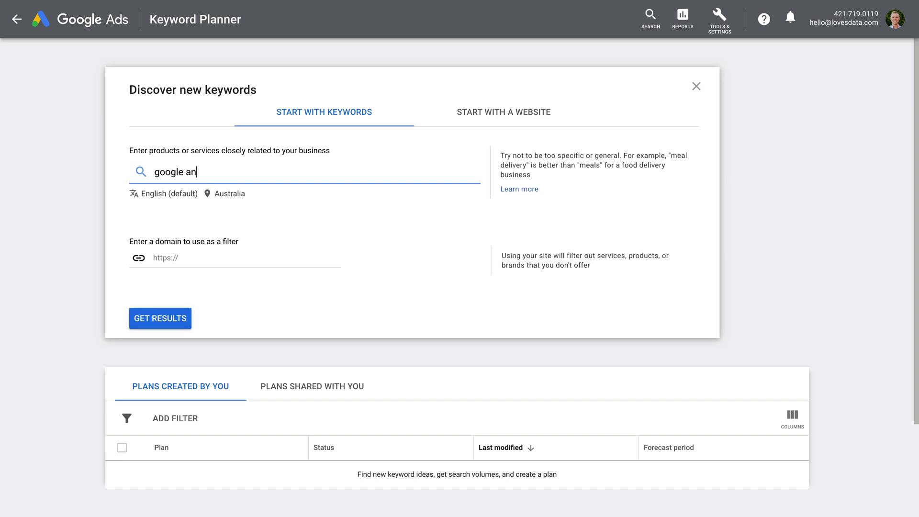
type("alytics course,")
key("Return")
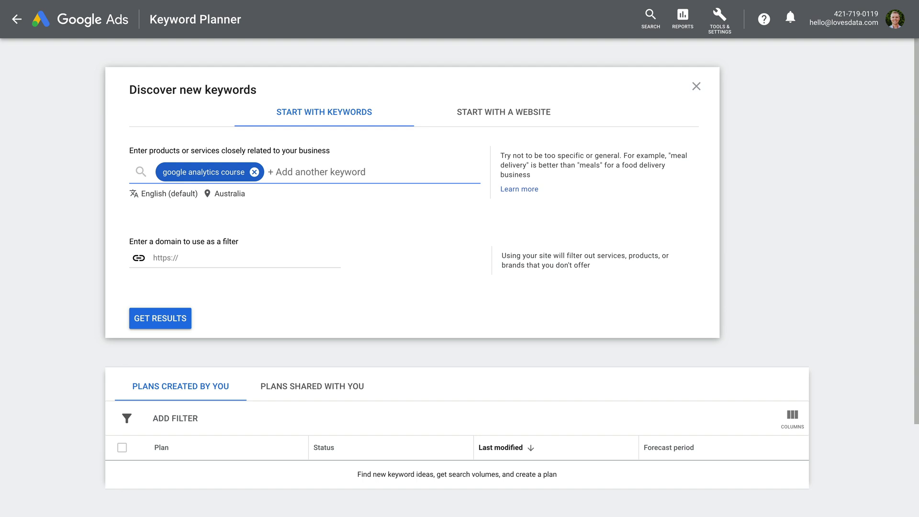
Get the keyword ideas for 'google analytics course' and widen the Keyword column to review them.
left_click(159, 324)
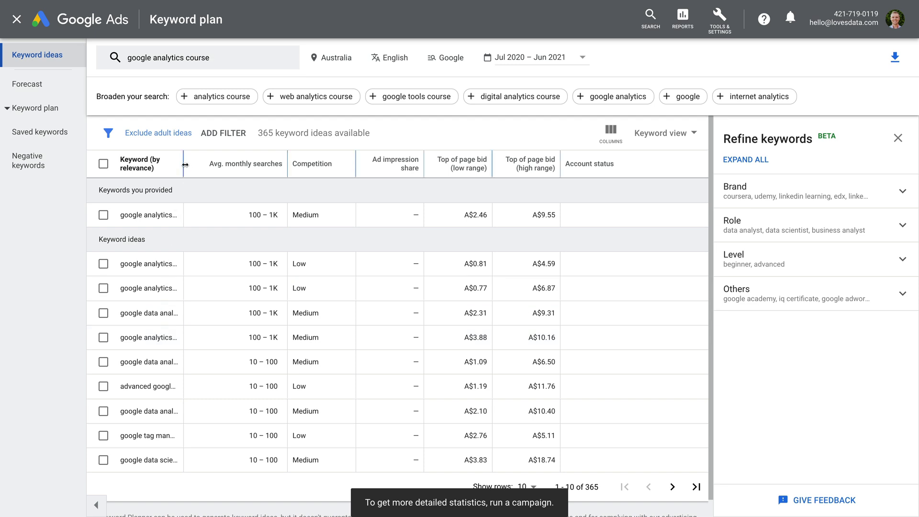
left_click_drag(185, 163, 245, 161)
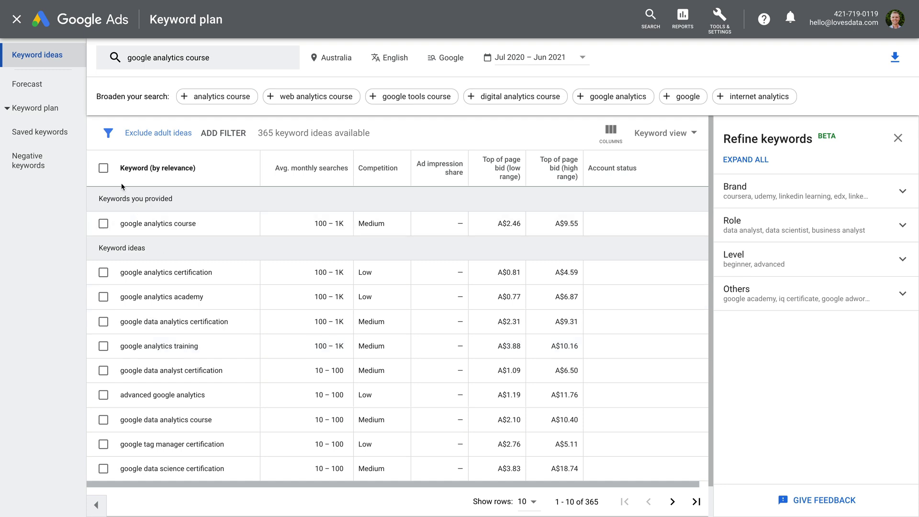
Close the keyword plan and go to the General ad group's keywords.
left_click(16, 21)
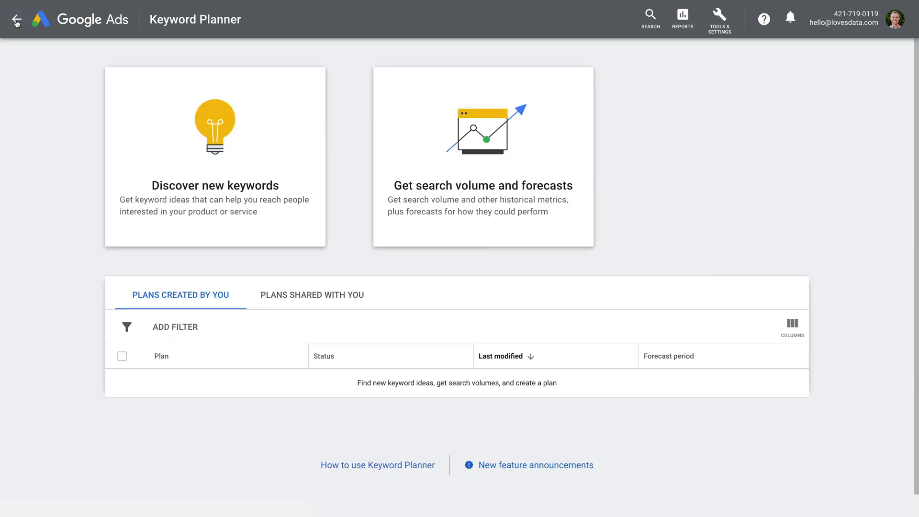
left_click(17, 22)
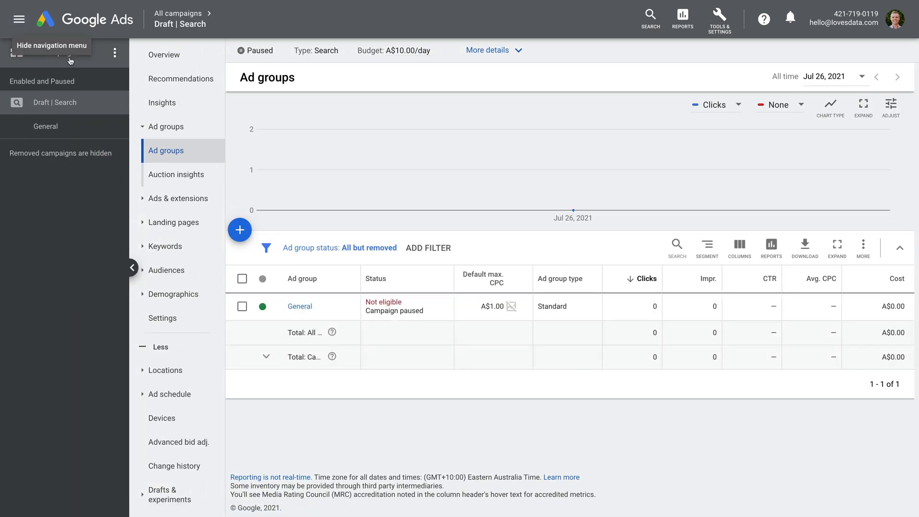
left_click(48, 127)
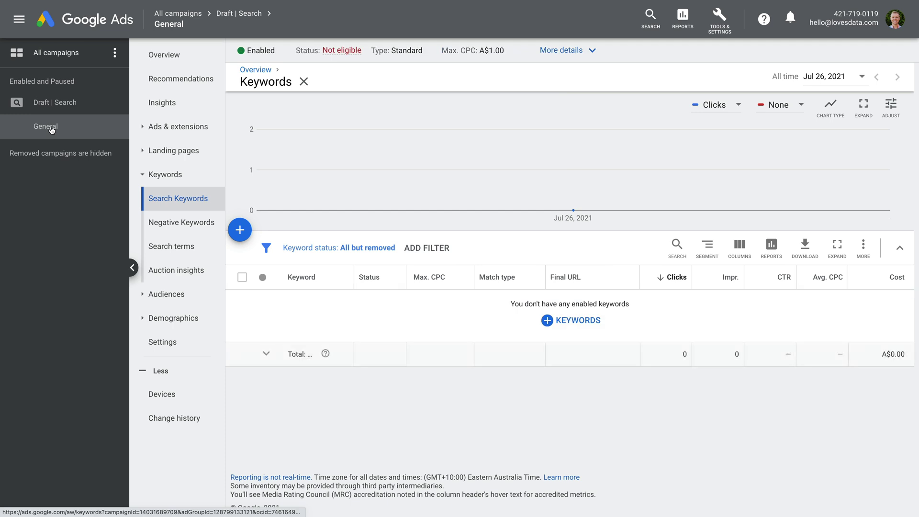
left_click(181, 184)
left_click(181, 183)
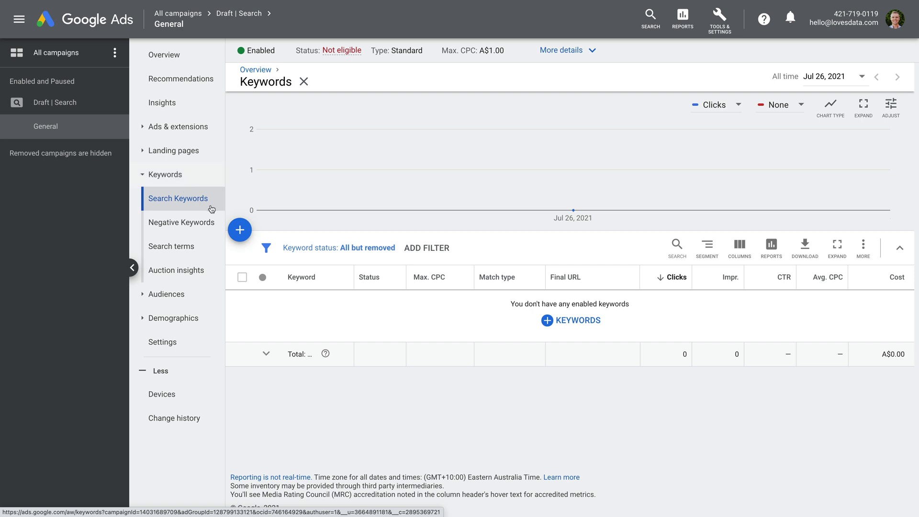
Enter 'google analytics course', 'google analytics online course' and 'google analytics course for beginners' on separate lines.
left_click(240, 229)
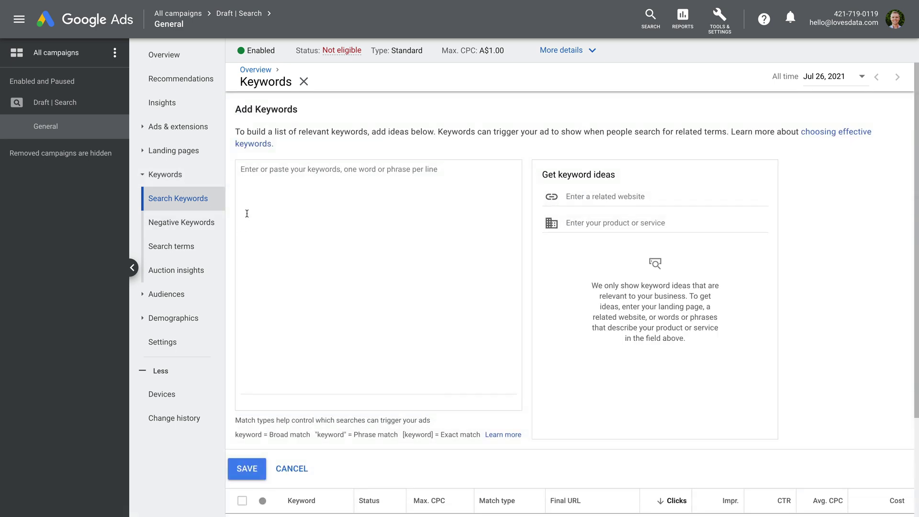
left_click(266, 173)
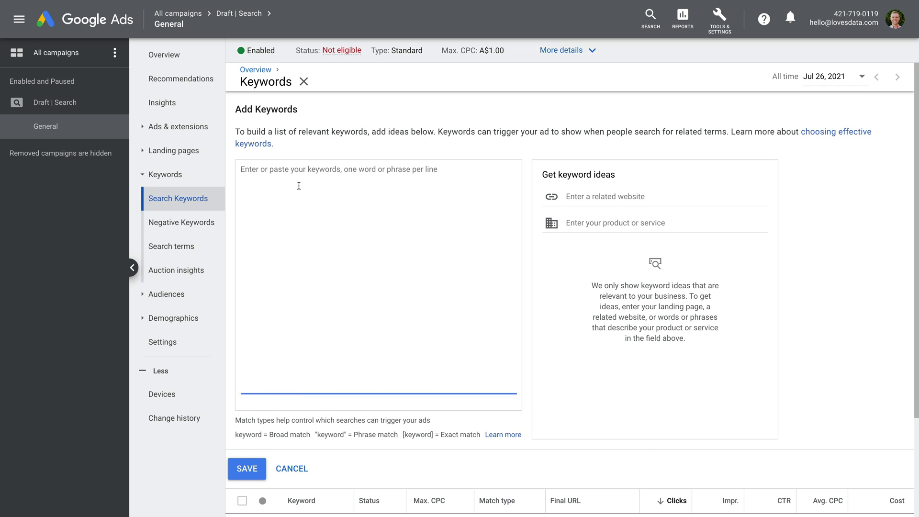
type("google an")
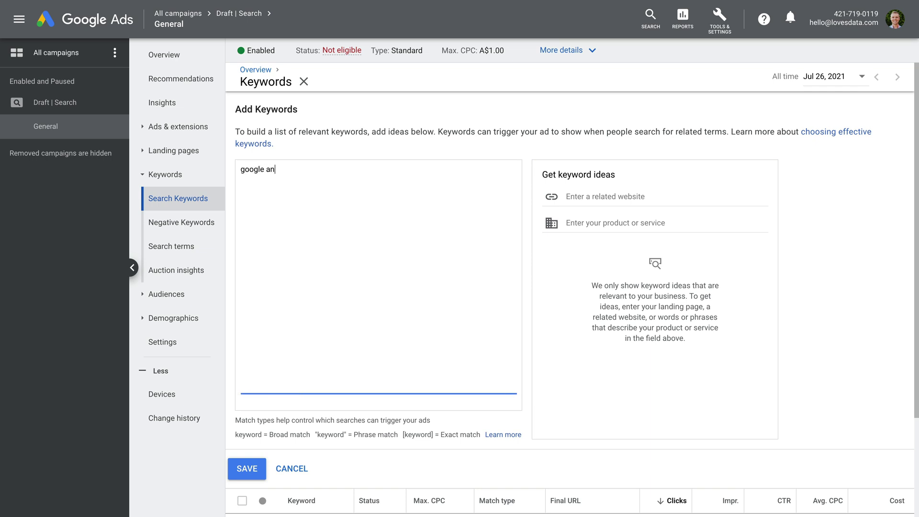
type("alytics course")
key("Return")
type("google analytics online")
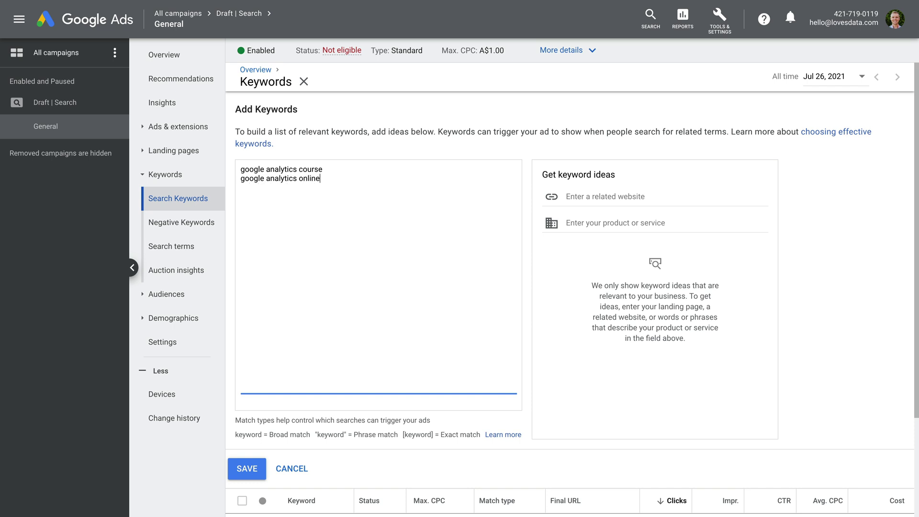
type(" course")
key("Return")
type("google analytics course for beg")
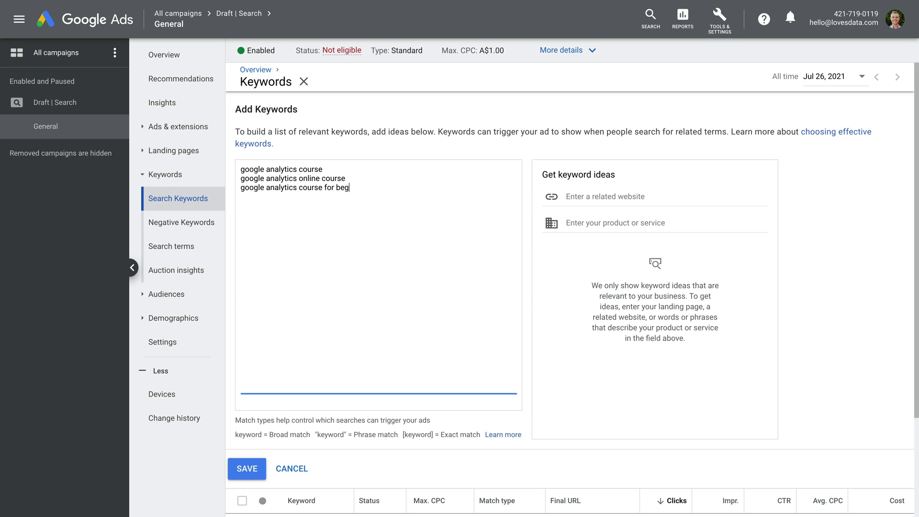
type("inners")
Wrap each of the three keywords in square brackets to make them exact match.
type("[")
type("]")
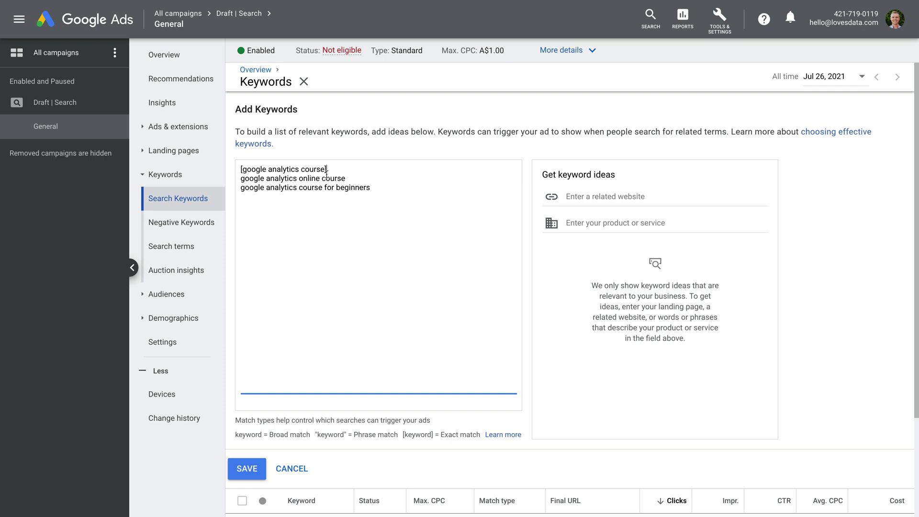
type("[")
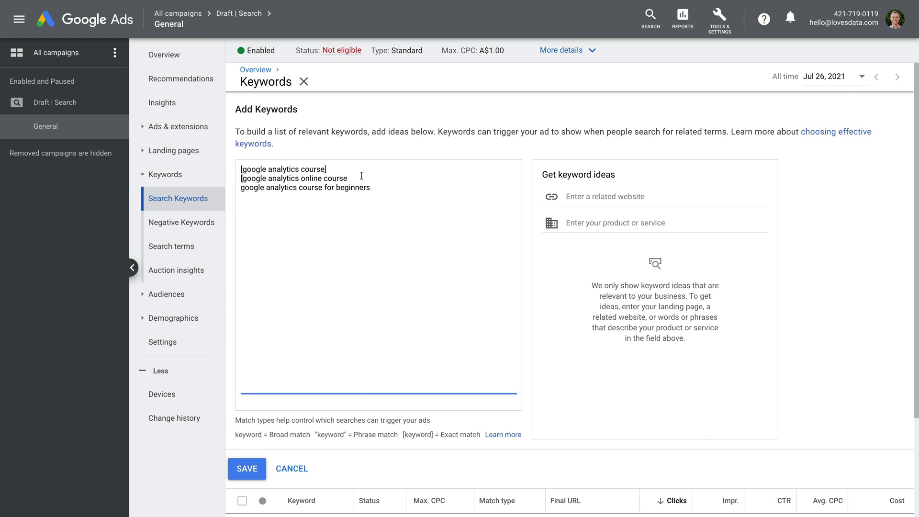
left_click(361, 177)
type("]")
left_click(241, 188)
type("[")
left_click(408, 187)
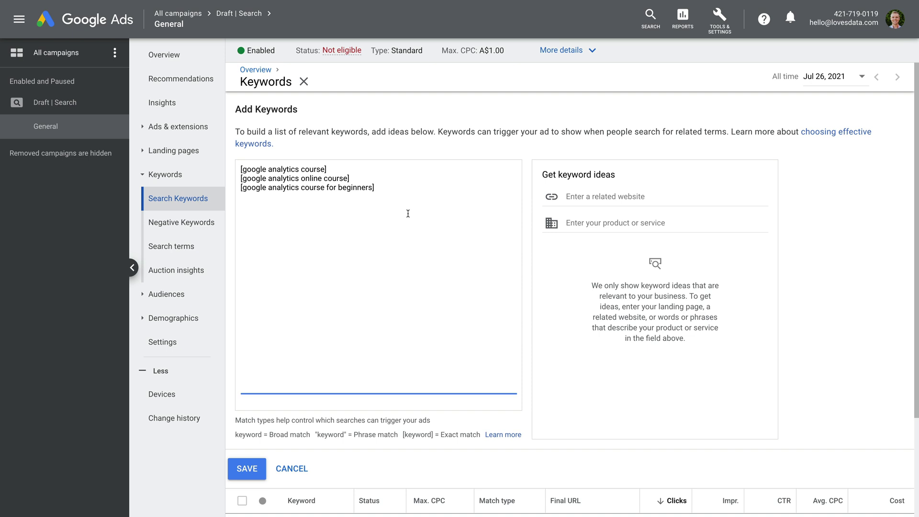
type("]")
Add a quoted phrase-match 'google analytics course' test line, then delete it.
key("Return")
type("google Anal")
key("BackSpace")
key("BackSpace")
key("BackSpace")
type("analytics course")
left_click_drag(331, 201, 233, 197)
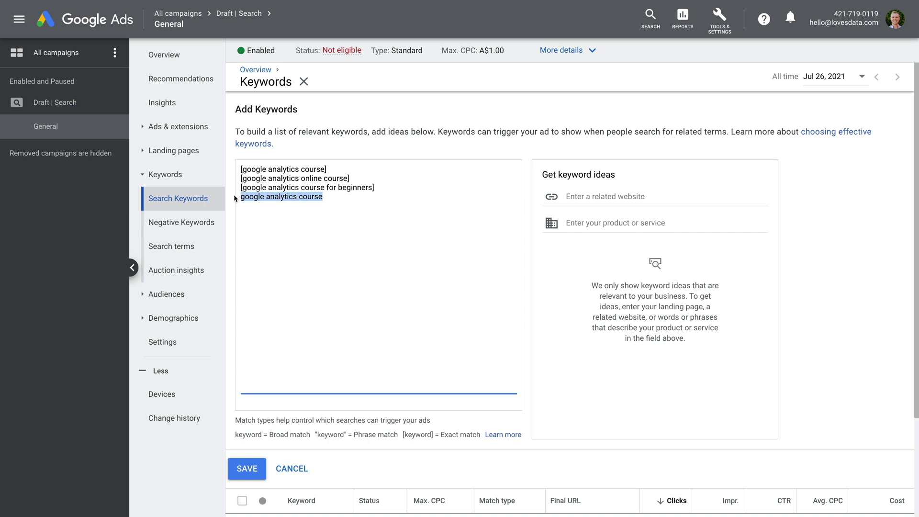
left_click(329, 207)
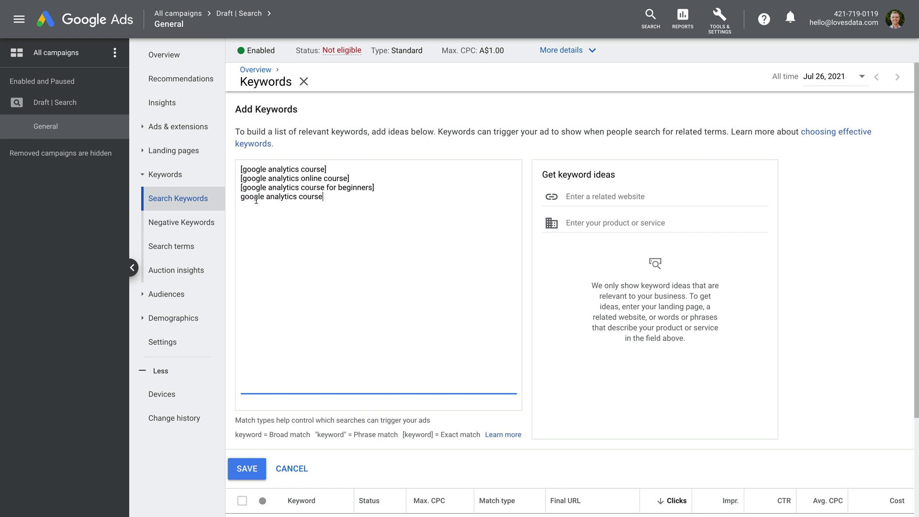
left_click(242, 198)
type("\"")
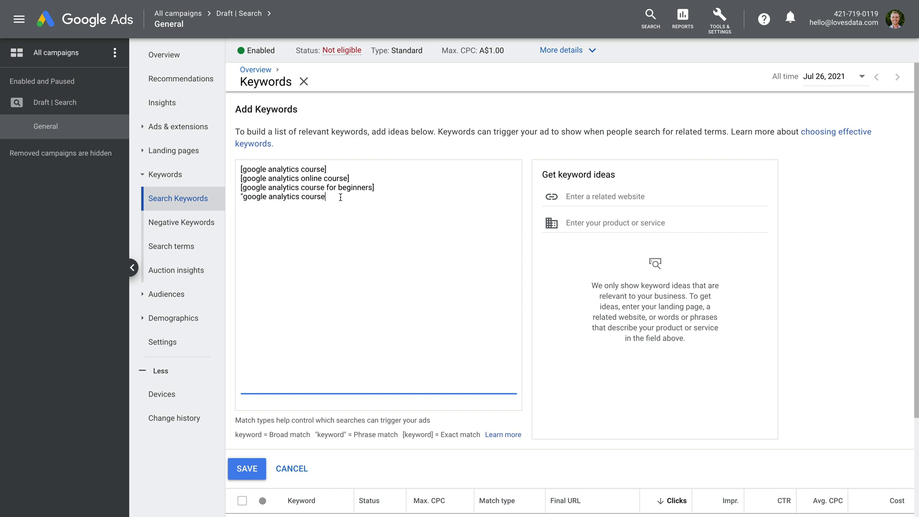
left_click(341, 197)
type("\"")
left_click_drag(335, 199, 241, 199)
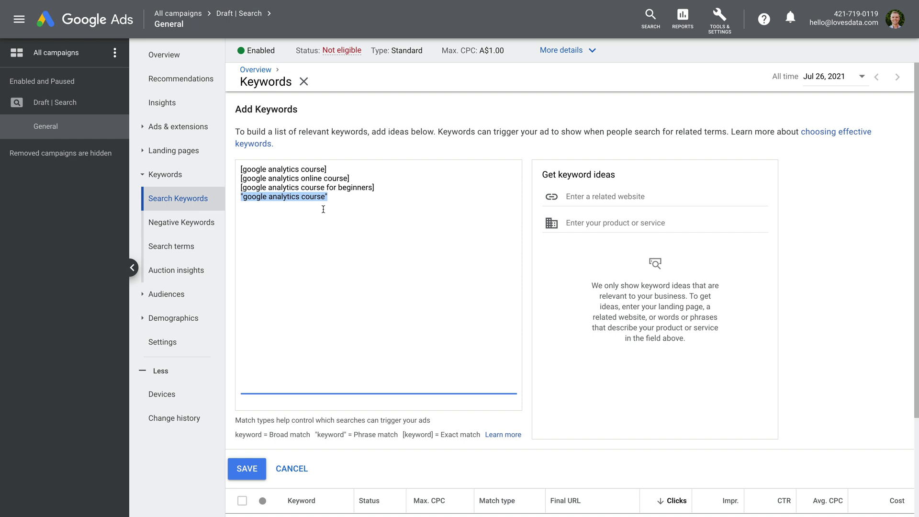
key("BackSpace")
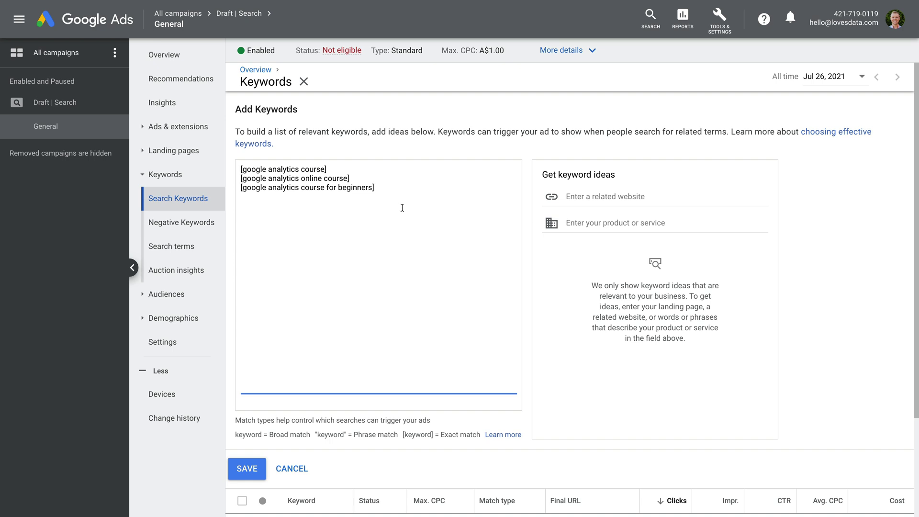
Save the three exact-match keywords and bring up the new-ad type choices on the Ads page.
left_click(245, 472)
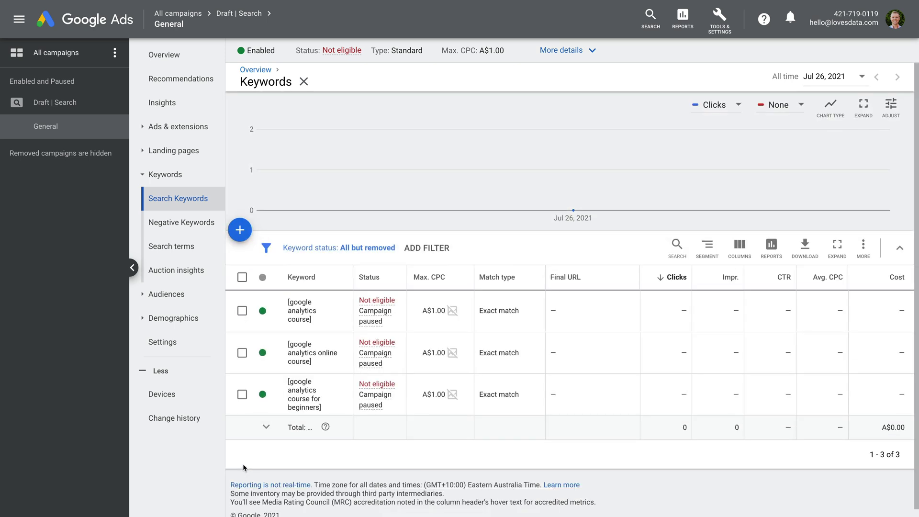
left_click(192, 137)
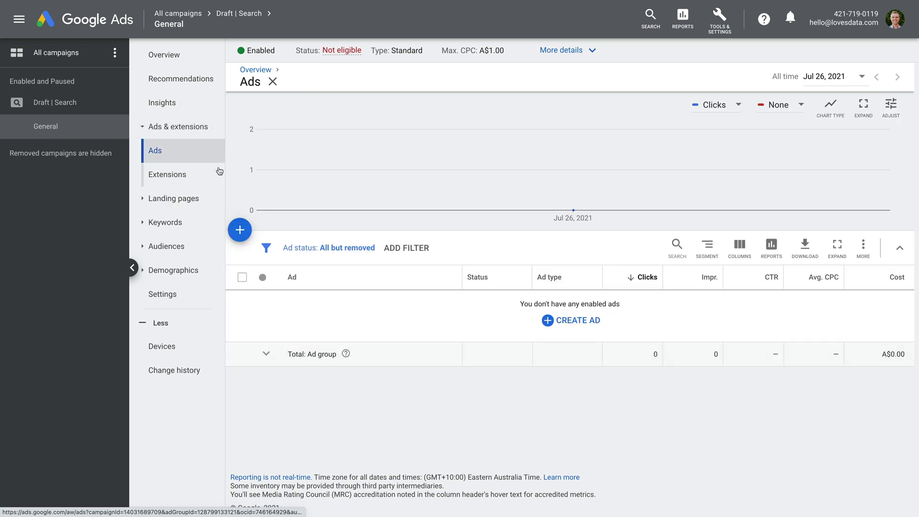
left_click(241, 231)
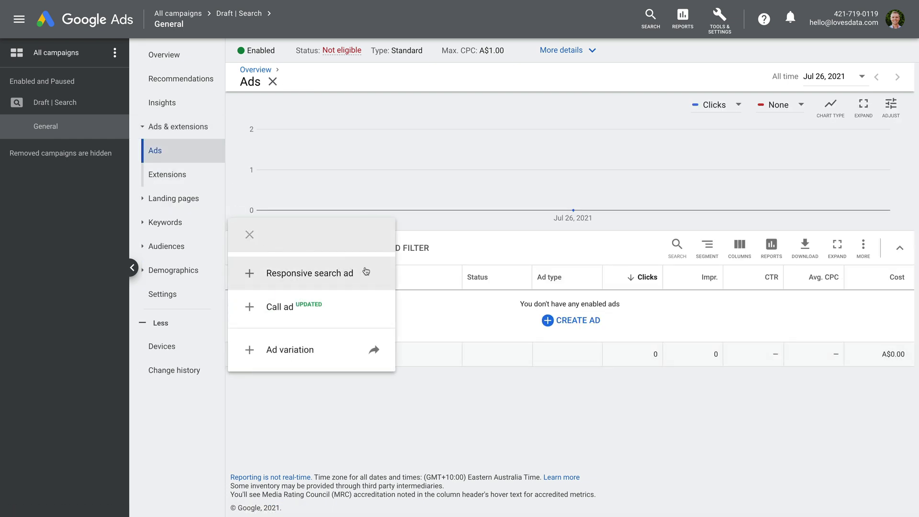
left_click(378, 276)
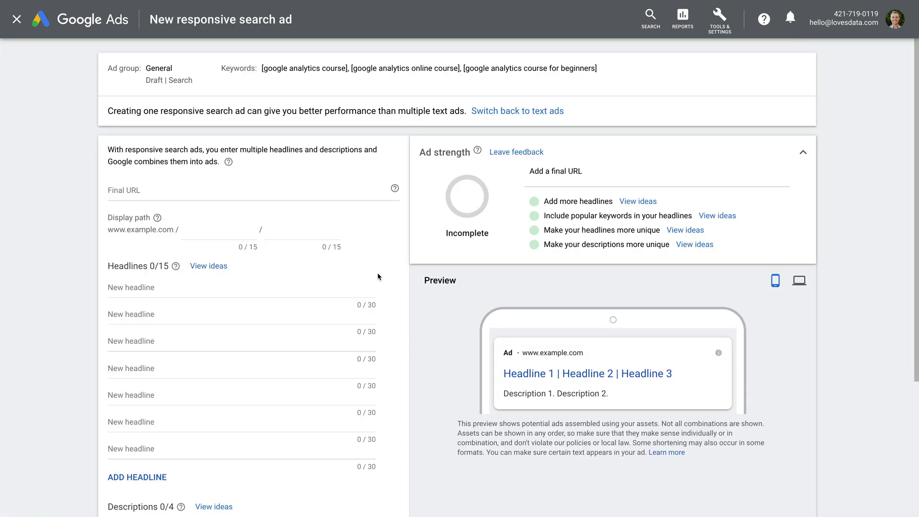
left_click(193, 191)
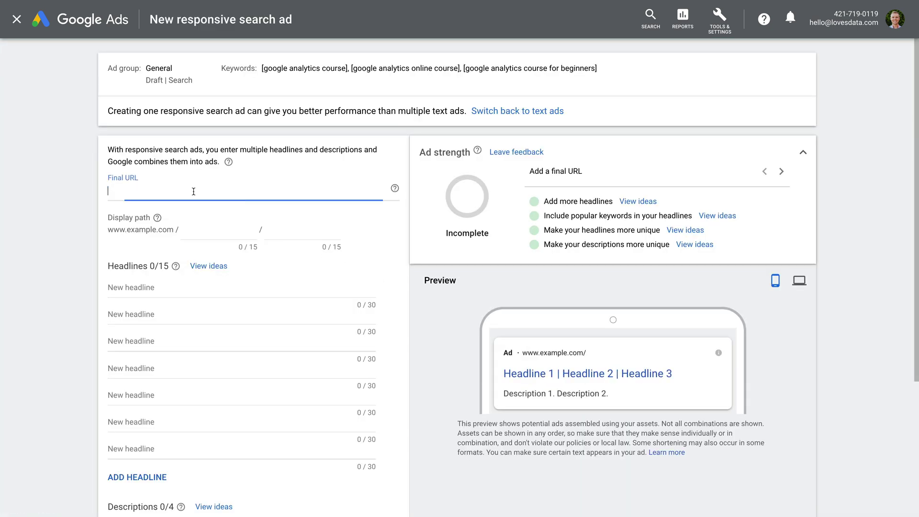
type("https://www.lov")
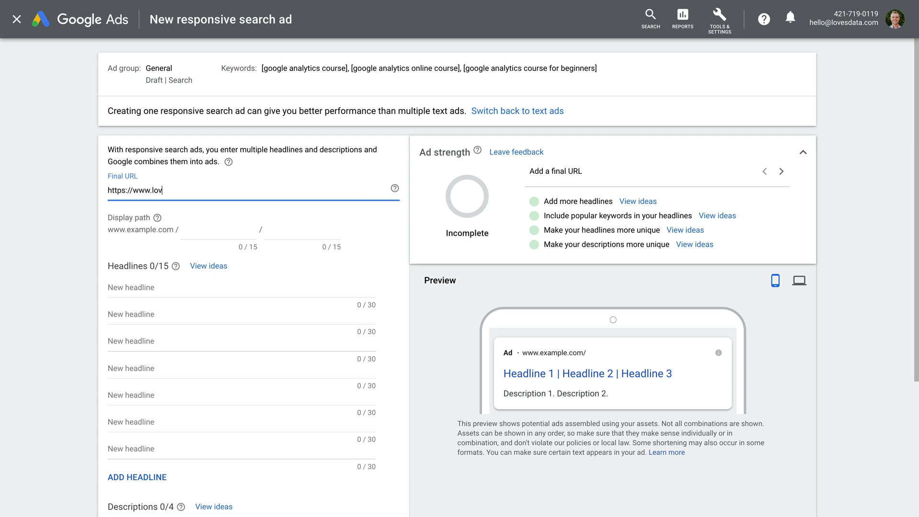
type("esdata.com/courses/google-analytics")
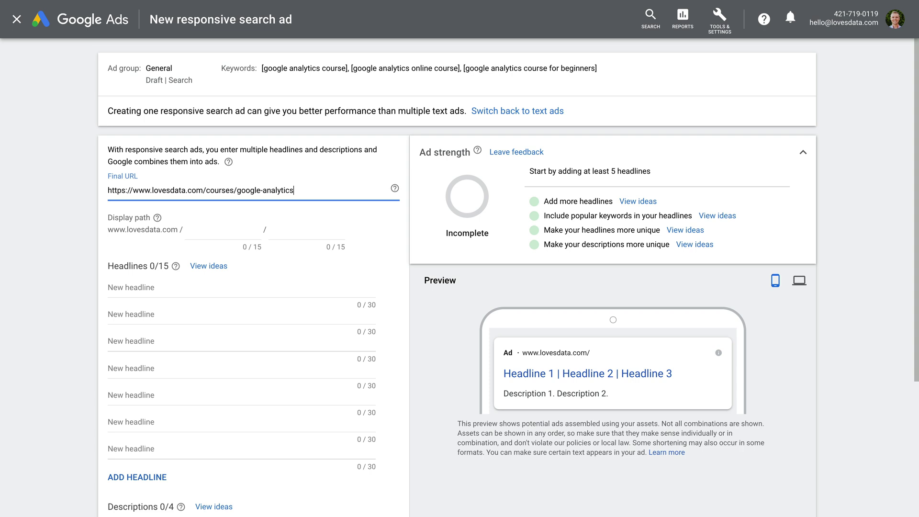
left_click(173, 241)
scroll(173, 241, "down", 1)
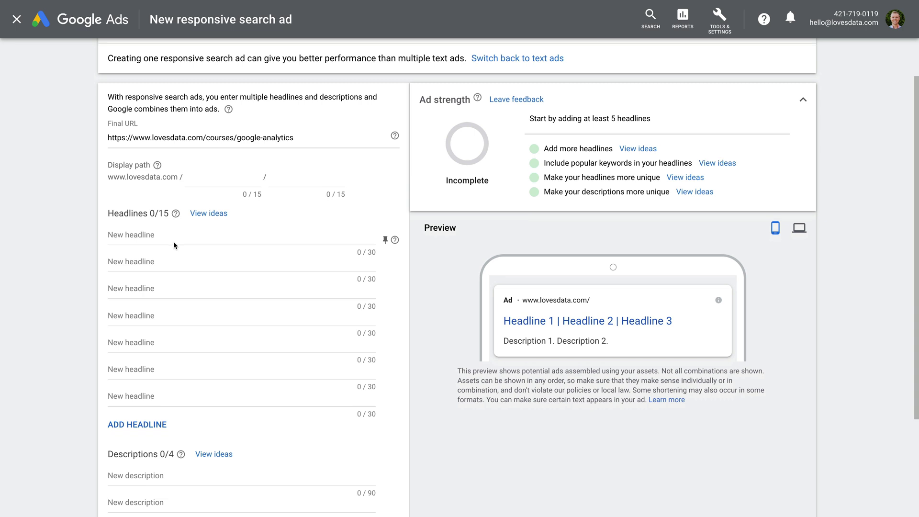
Enter headlines 'Learn Google Analytics' and 'Google Analytics Course'.
left_click(175, 235)
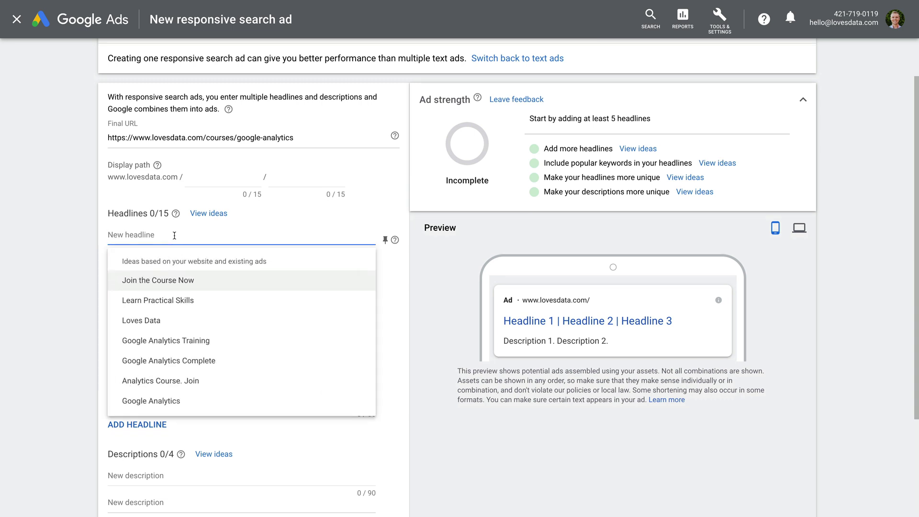
type("Learn Google")
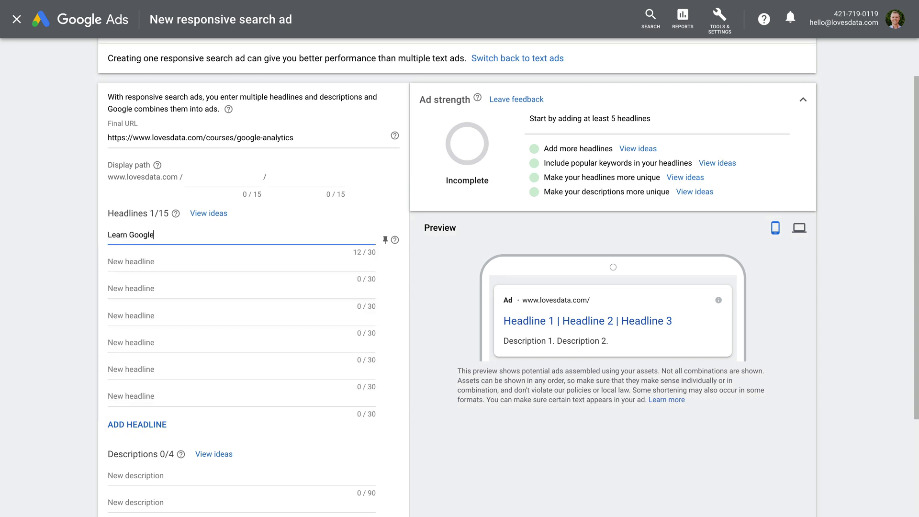
type(" Analytics")
left_click(174, 261)
type("G")
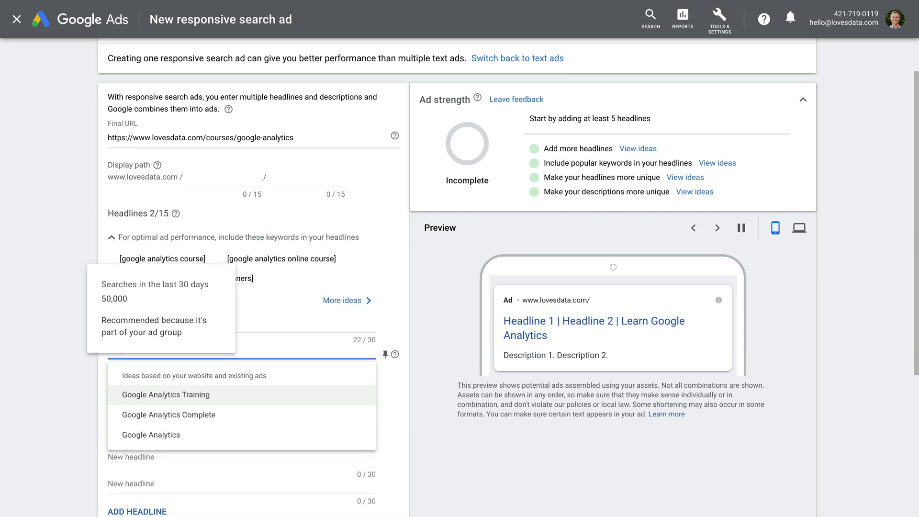
type("oogle")
scroll(190, 300, "down", 1)
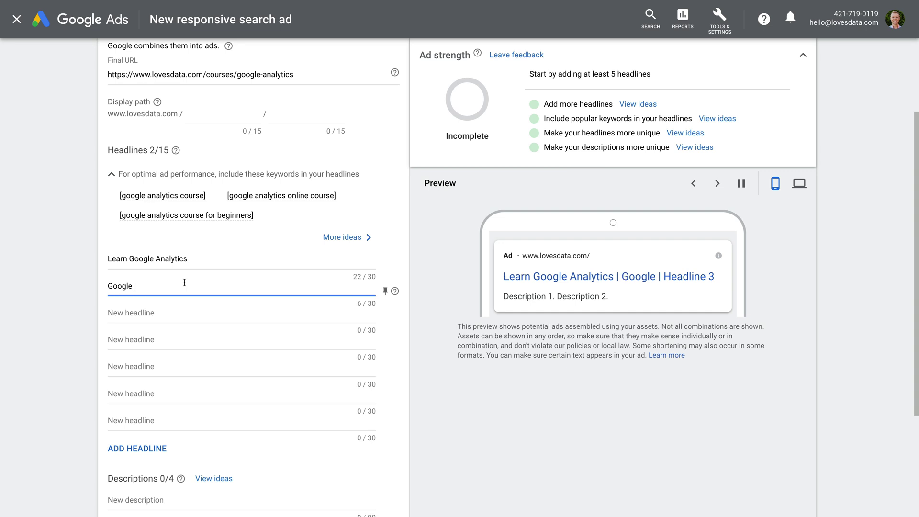
type("Analytics Course")
Add headlines 'Online Course by Loves Data', 'Start Today' and 'Upskill in Google Analytics'.
left_click(184, 305)
type("Online Cours")
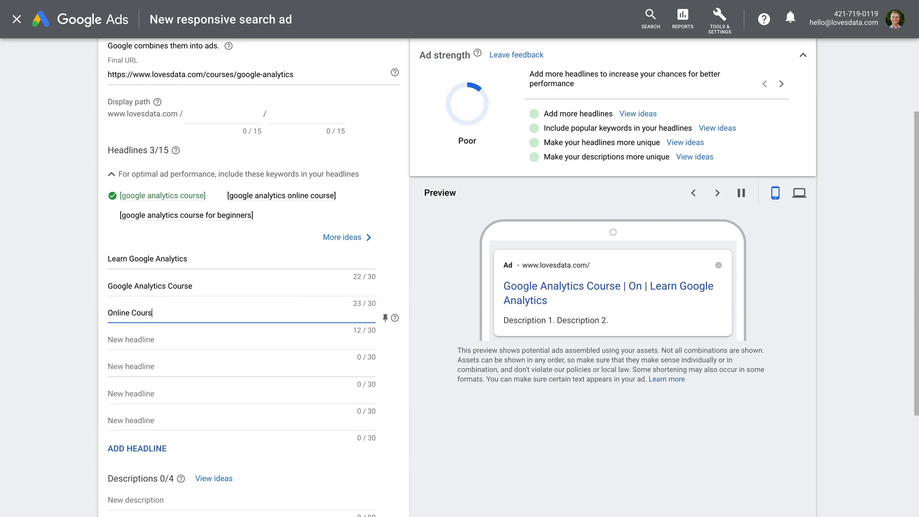
type("e by Loves Data")
left_click(187, 340)
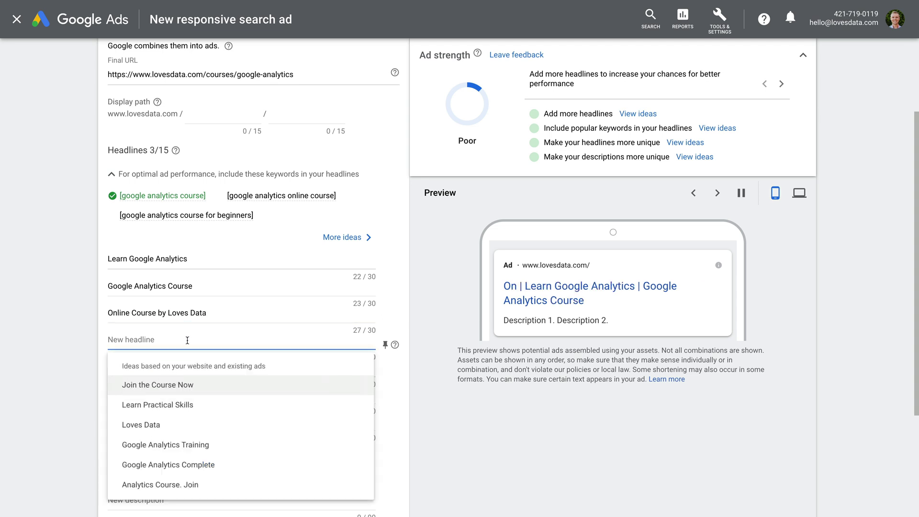
type("Start Today")
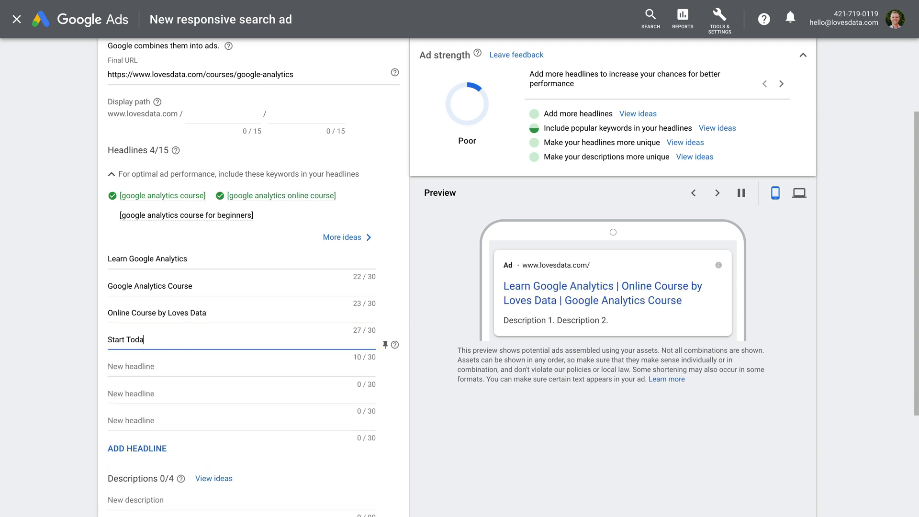
left_click(178, 365)
type("Upsk")
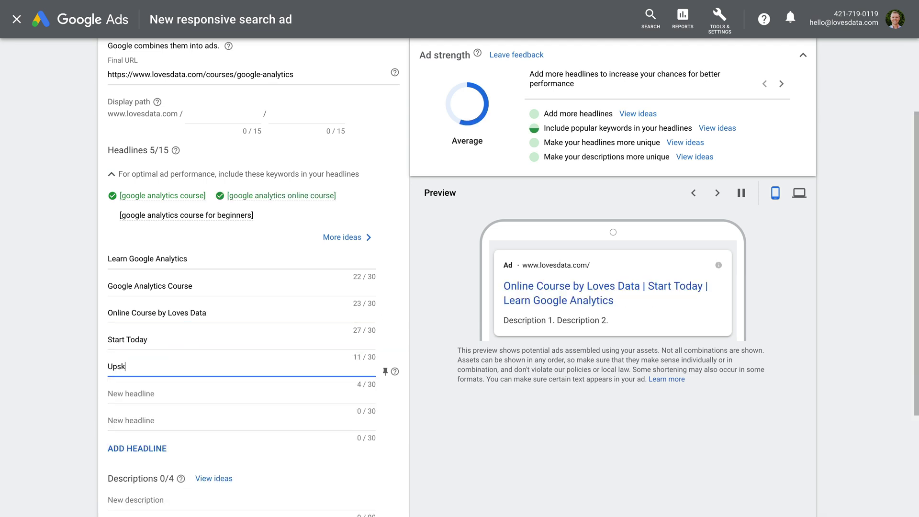
type("ill in Google Analytics")
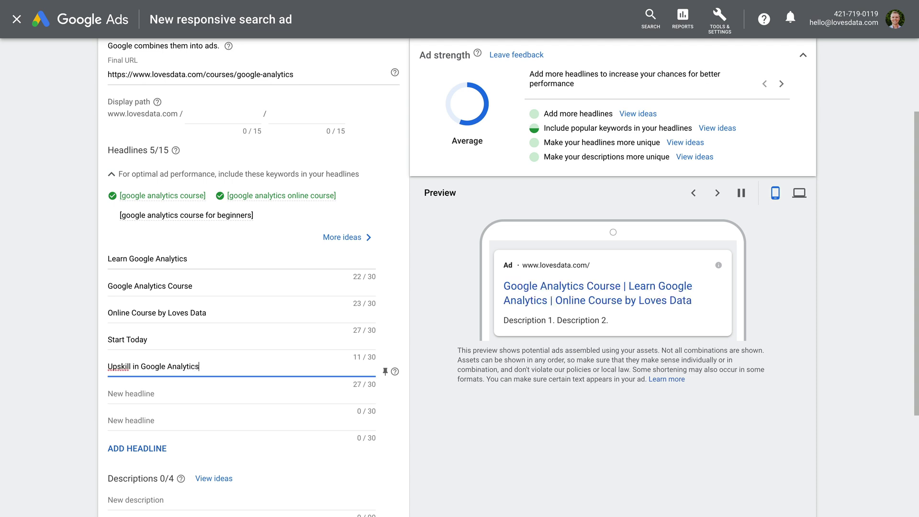
scroll(254, 287, "down", 2)
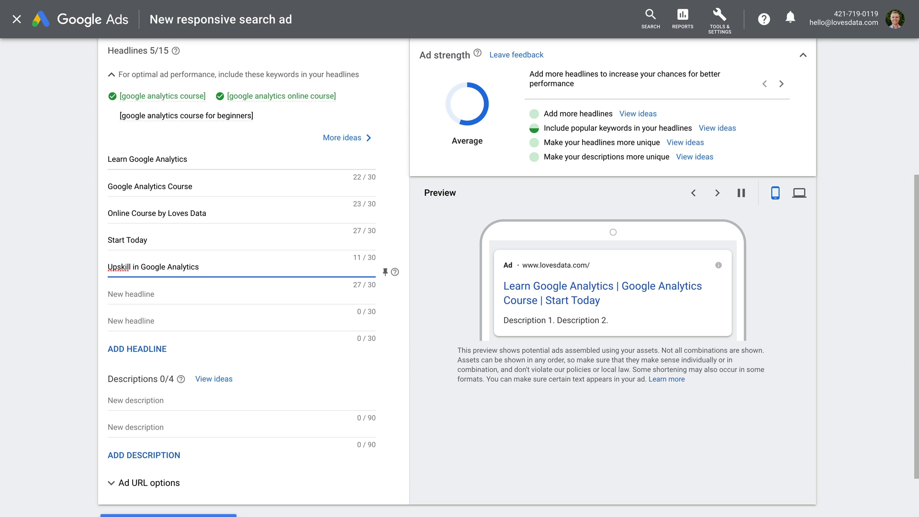
scroll(181, 379, "down", 1)
Paste the prepared text into the three description fields and save the responsive search ad.
left_click(180, 376)
left_click(177, 354)
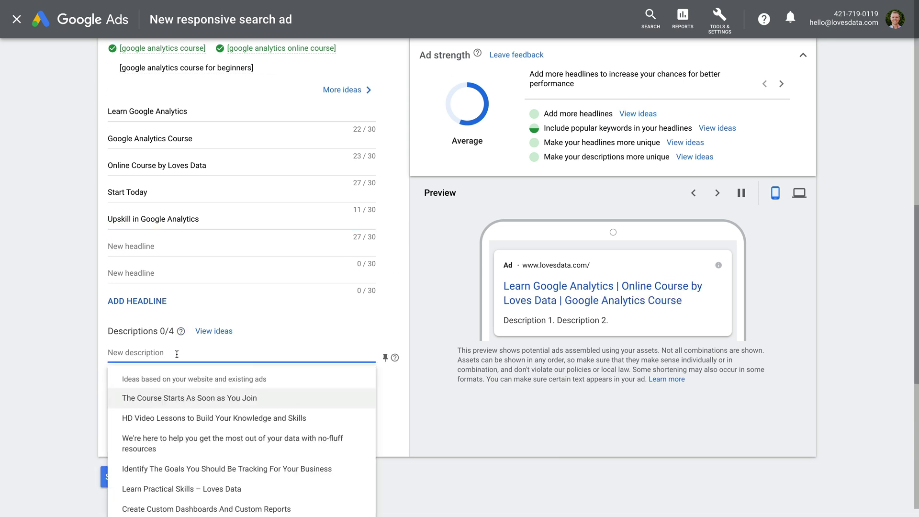
type("Learn how to get the most of our your reports and correctly configure Google Analytics.")
left_click(171, 379)
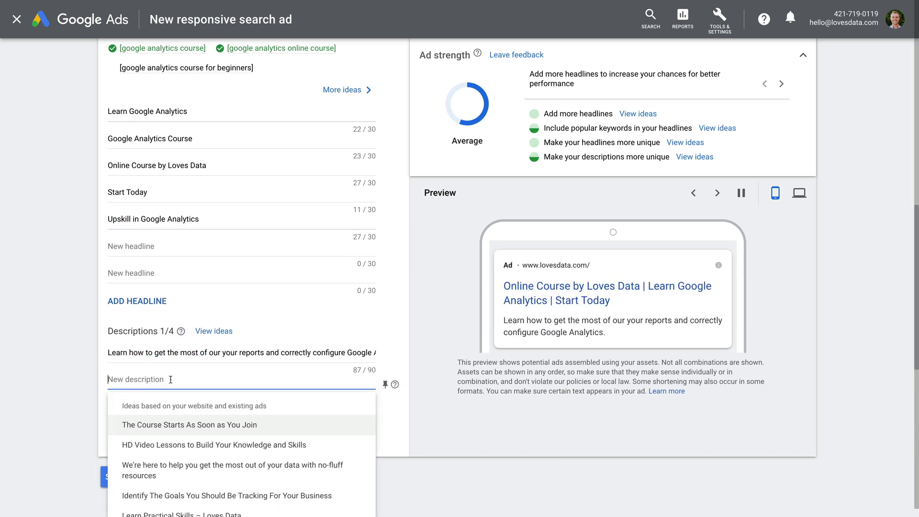
type("Learn how to get the most of our your reports and correctly configure Google Analytics.")
left_click_drag(252, 379, 84, 382)
left_click(139, 406)
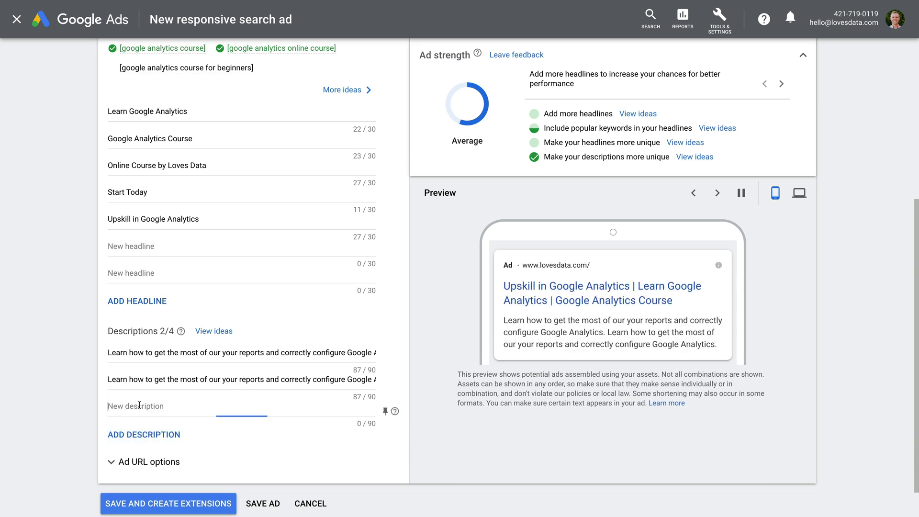
type("Are you ready to learn Google Analytics? Join our Google Analytics course today.")
left_click_drag(155, 406, 75, 403)
left_click(68, 404)
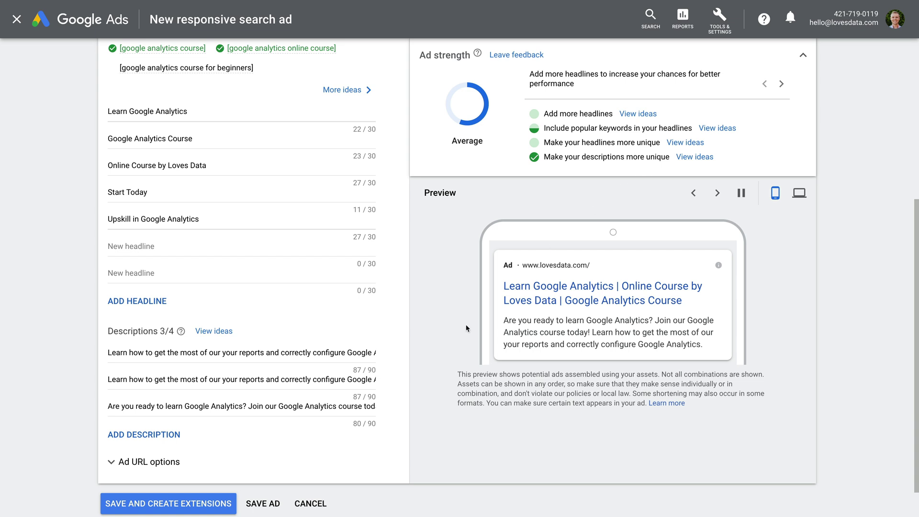
scroll(335, 431, "down", 2)
left_click(272, 462)
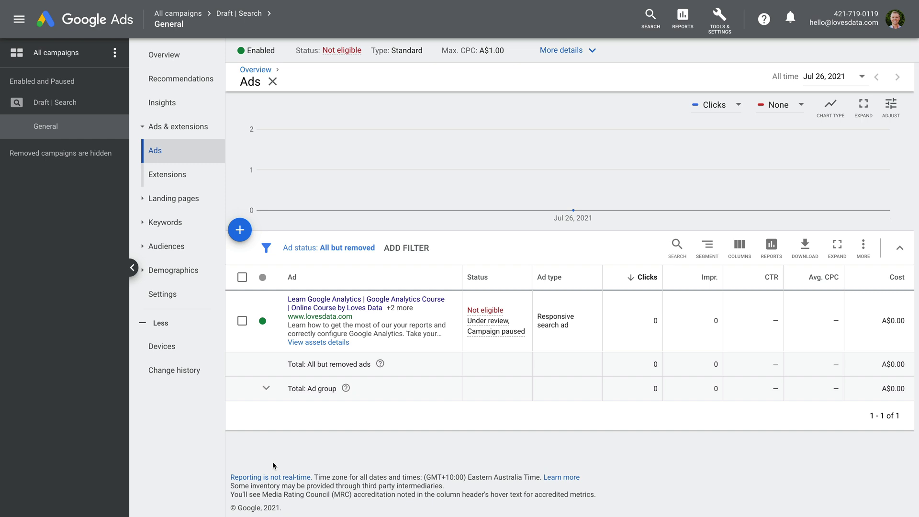
Begin a new responsive search ad, then switch back to the expanded text ad editor.
left_click(240, 229)
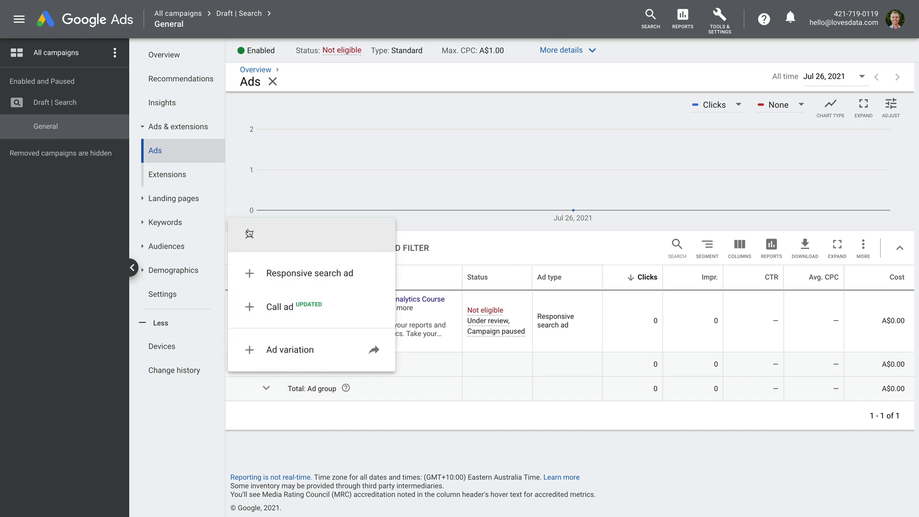
left_click(372, 277)
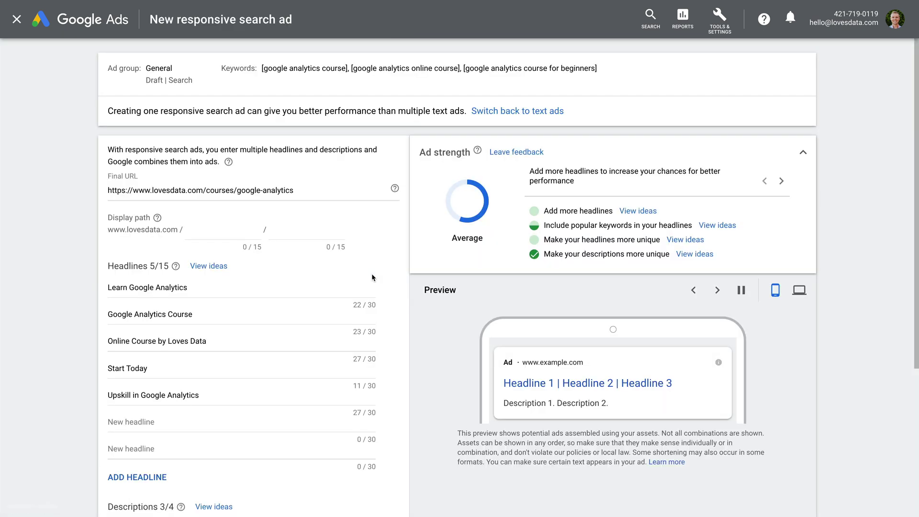
left_click(528, 114)
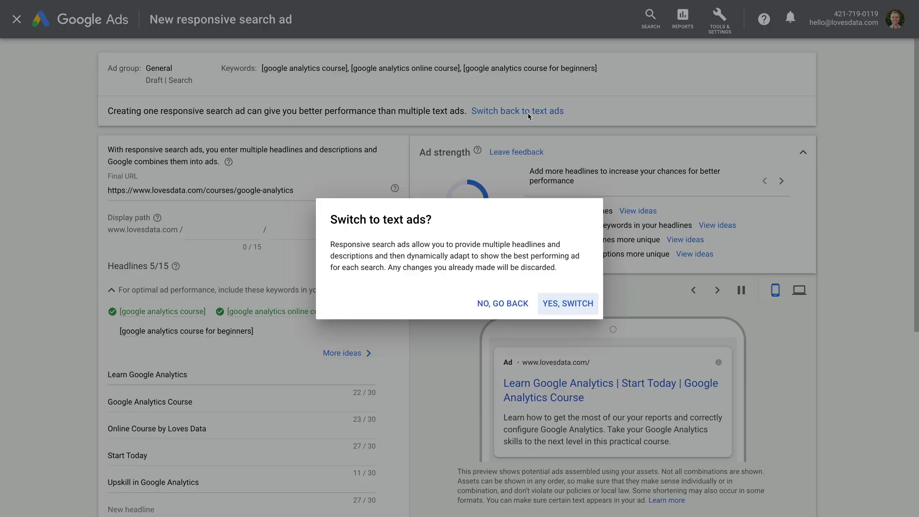
left_click(575, 309)
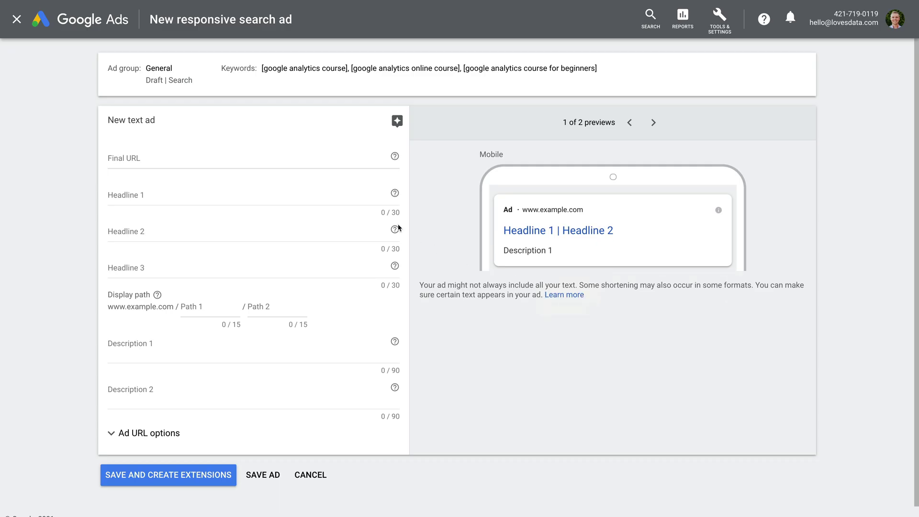
Enter the google-analytics course URL and headlines 'Learn Google Analytics', 'Online Course by Loves Data', 'Start Today'.
left_click(317, 160)
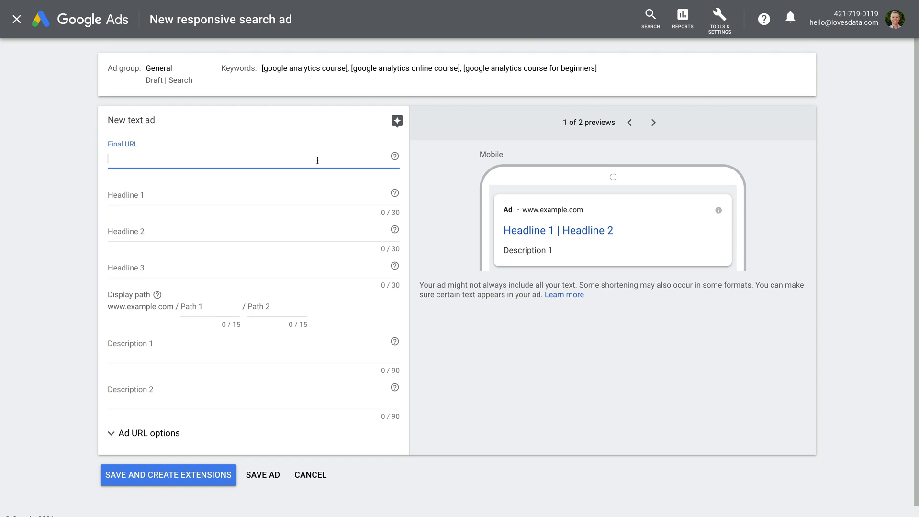
type("https://www.lovesdata.com/courses/google-")
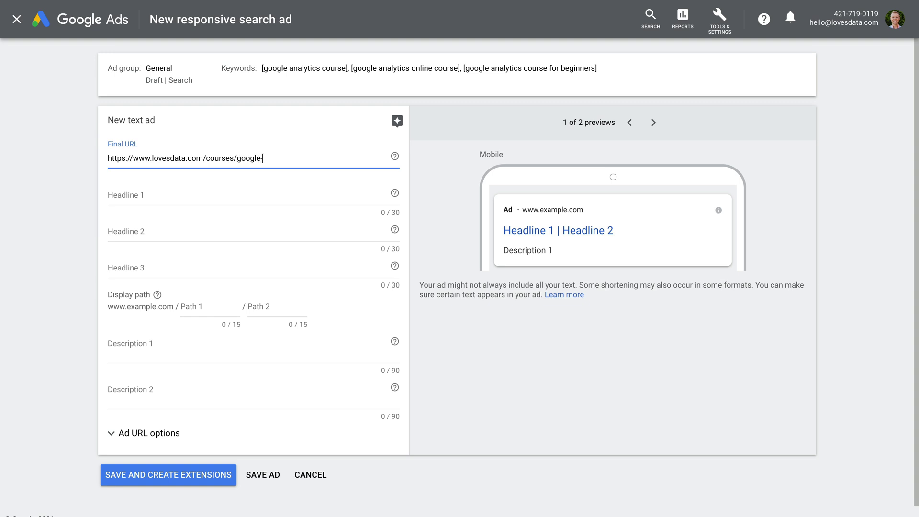
type("analytics")
left_click(247, 198)
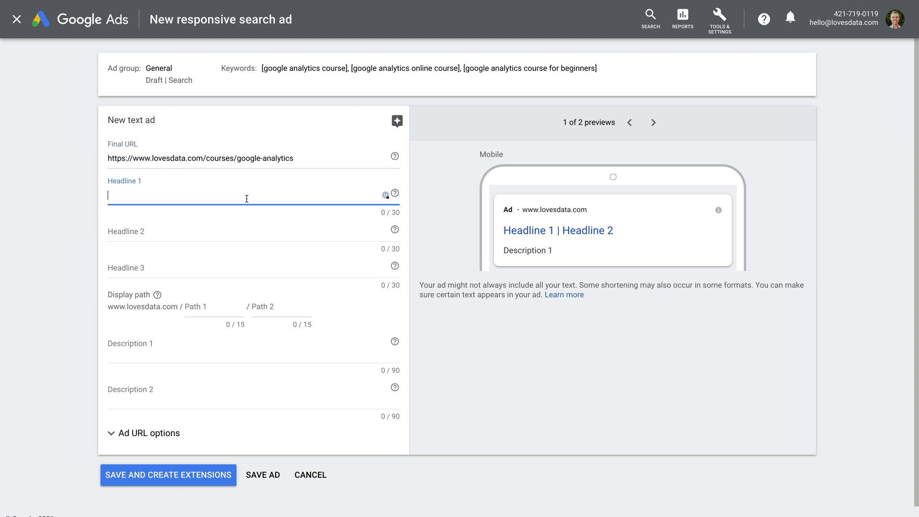
type("Learn Google Analytics")
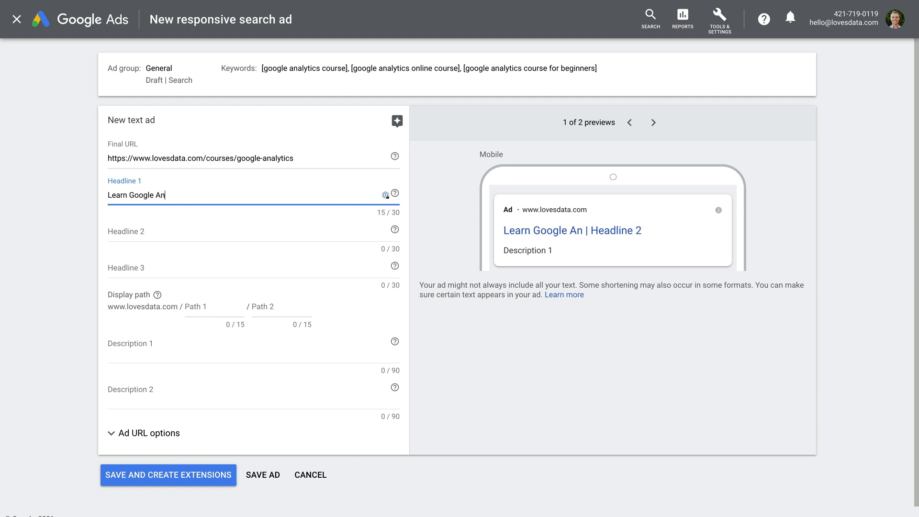
left_click(240, 227)
type("Online C")
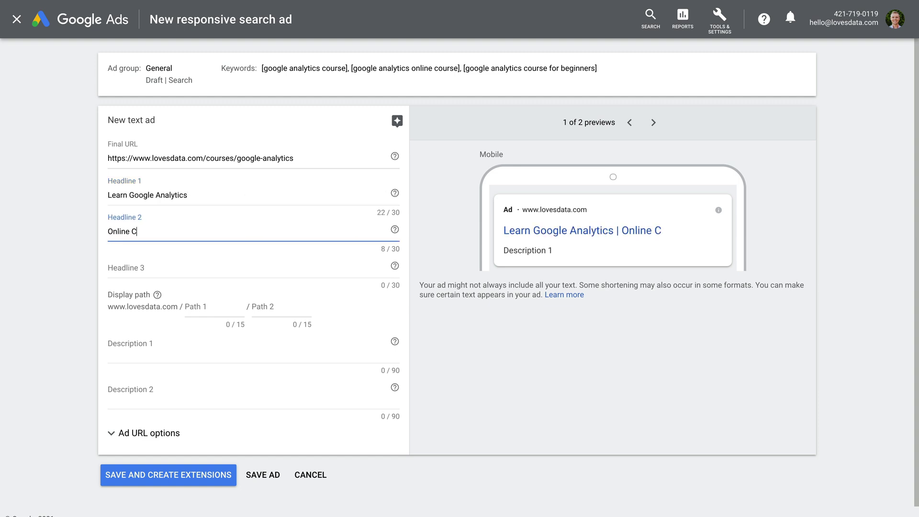
type("ourse by Loves Data")
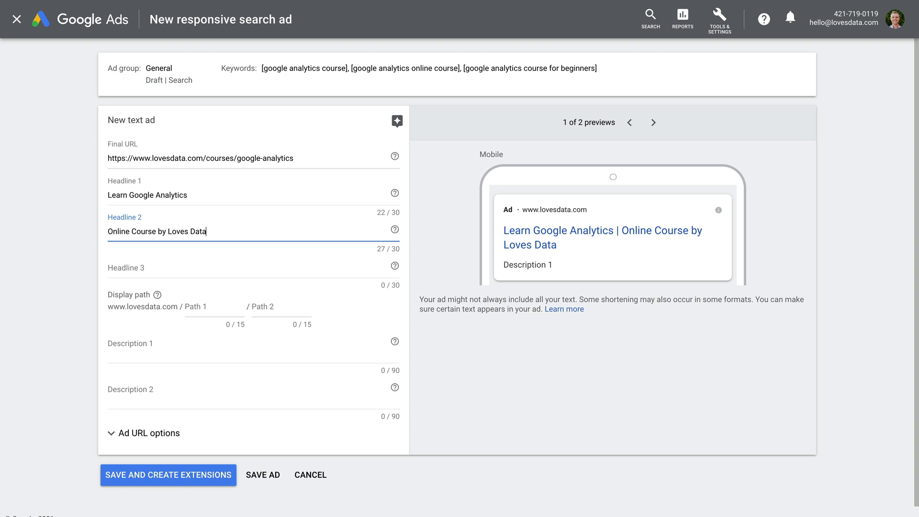
left_click(235, 268)
type("Start Today")
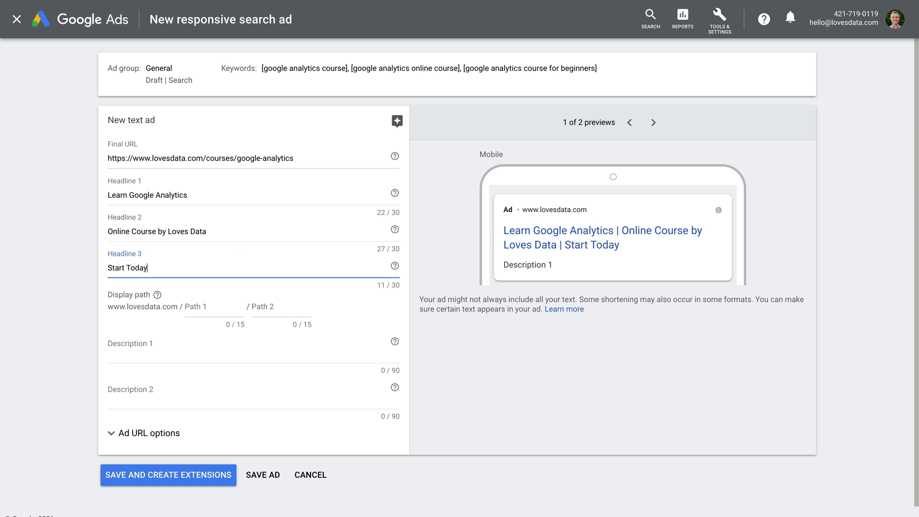
Fill in the two descriptions, pasting the second, and save the text ad.
left_click(228, 354)
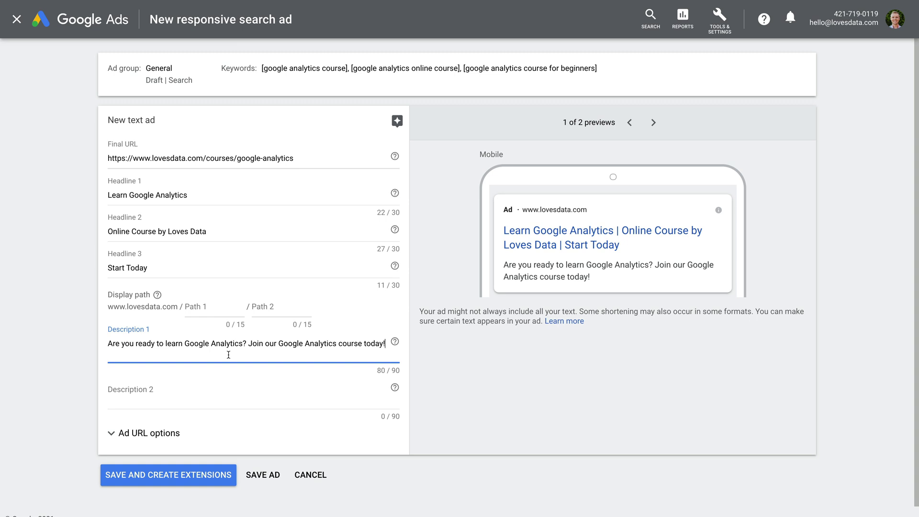
left_click(181, 393)
type("Take your Google Analytics skills to the next level in this practical course.")
left_click(254, 473)
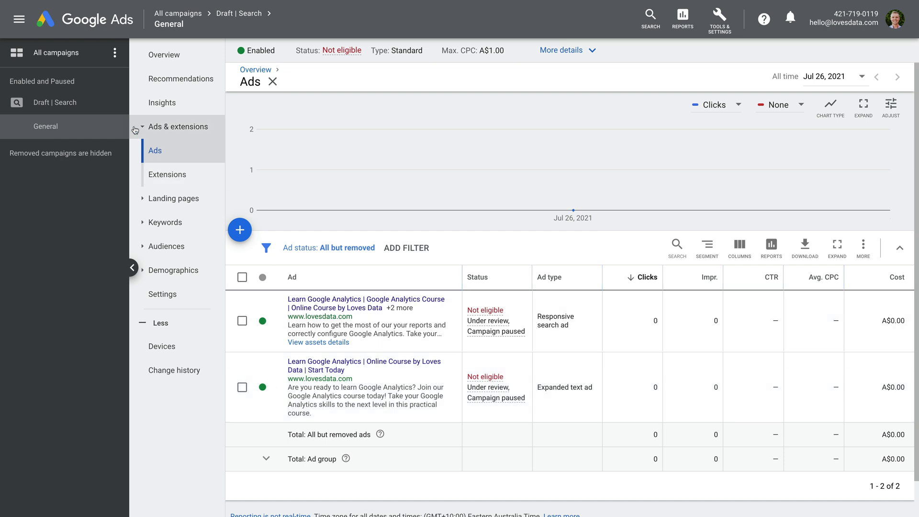
Open the Draft | Search campaign's Ads view listing the responsive search ad and expanded text ad.
left_click(107, 109)
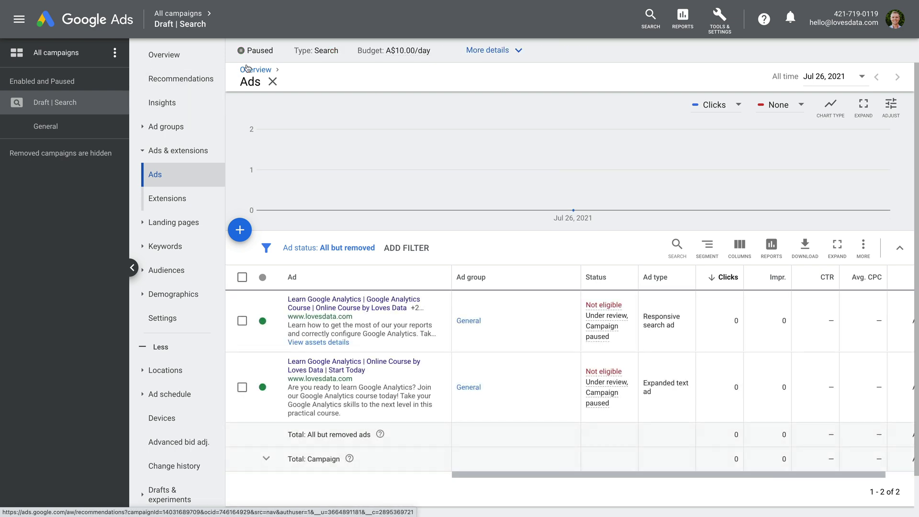
Reveal the Enabled and Paused options for the paused Draft | Search campaign.
left_click(271, 57)
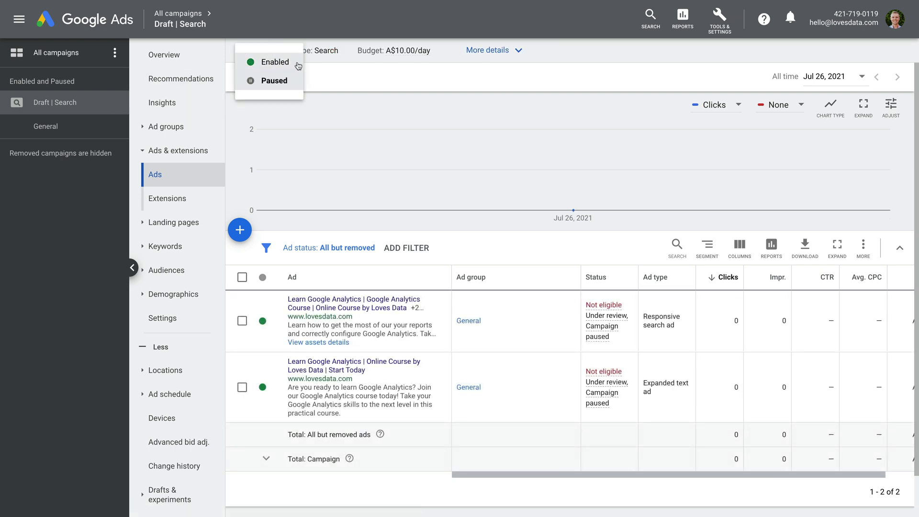